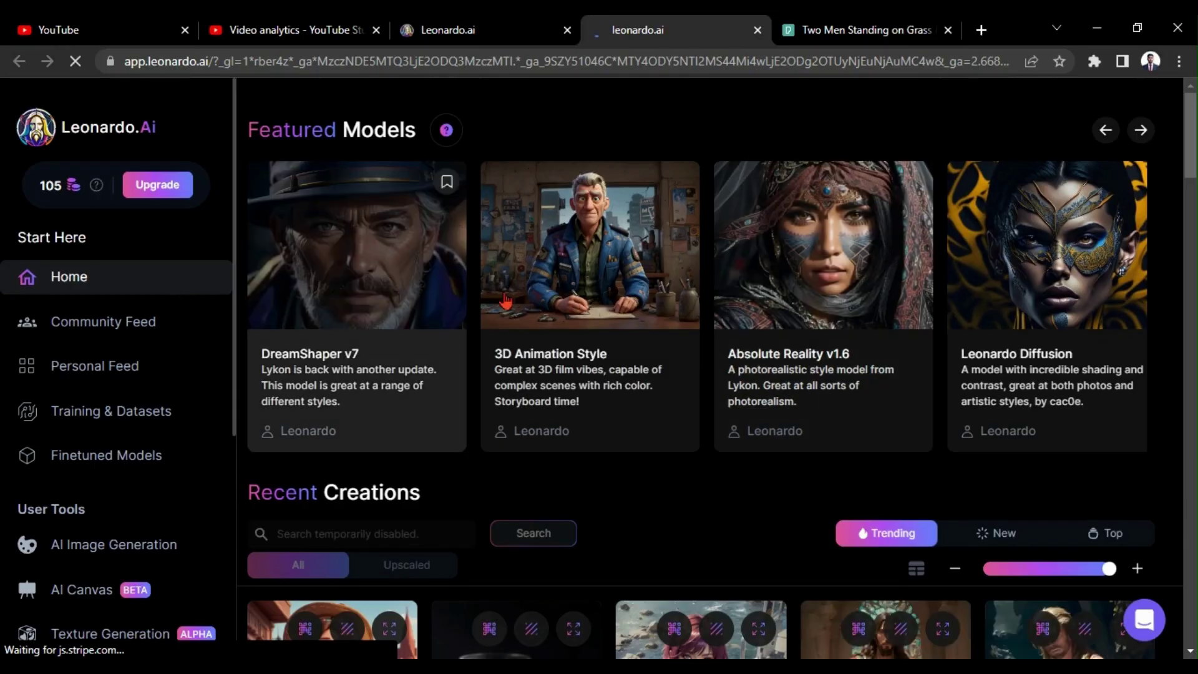
scroll(84, 457, down, 2)
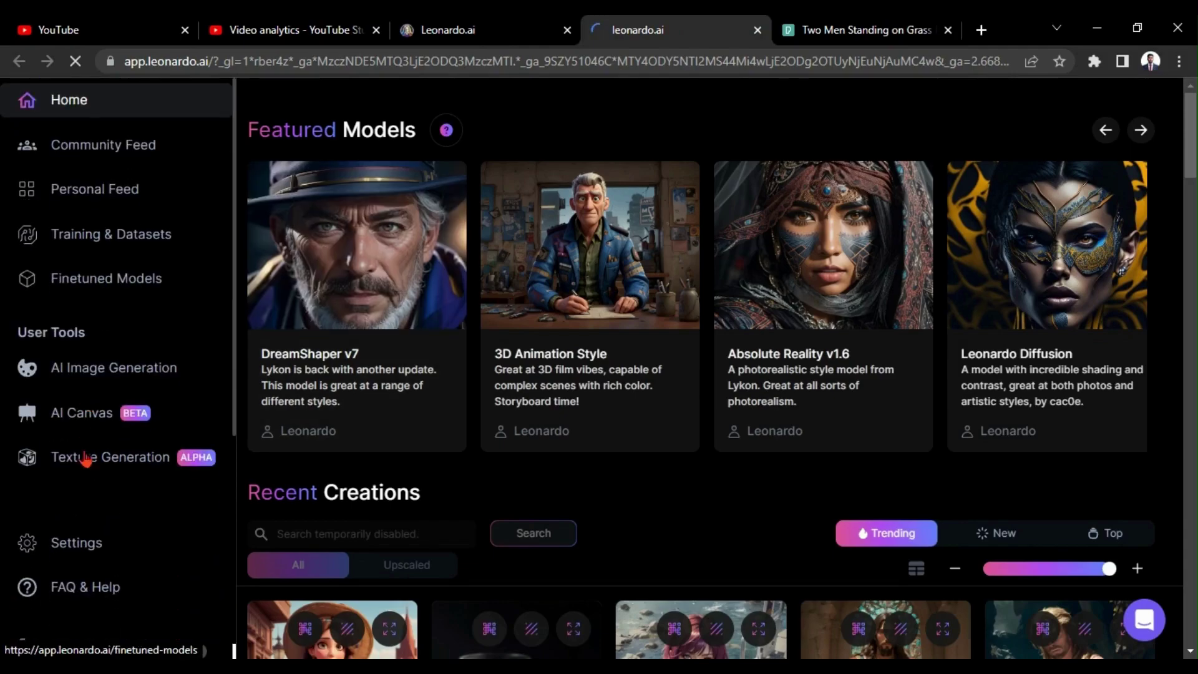
Open AI Canvas from the Leonardo.Ai home page sidebar
click(114, 418)
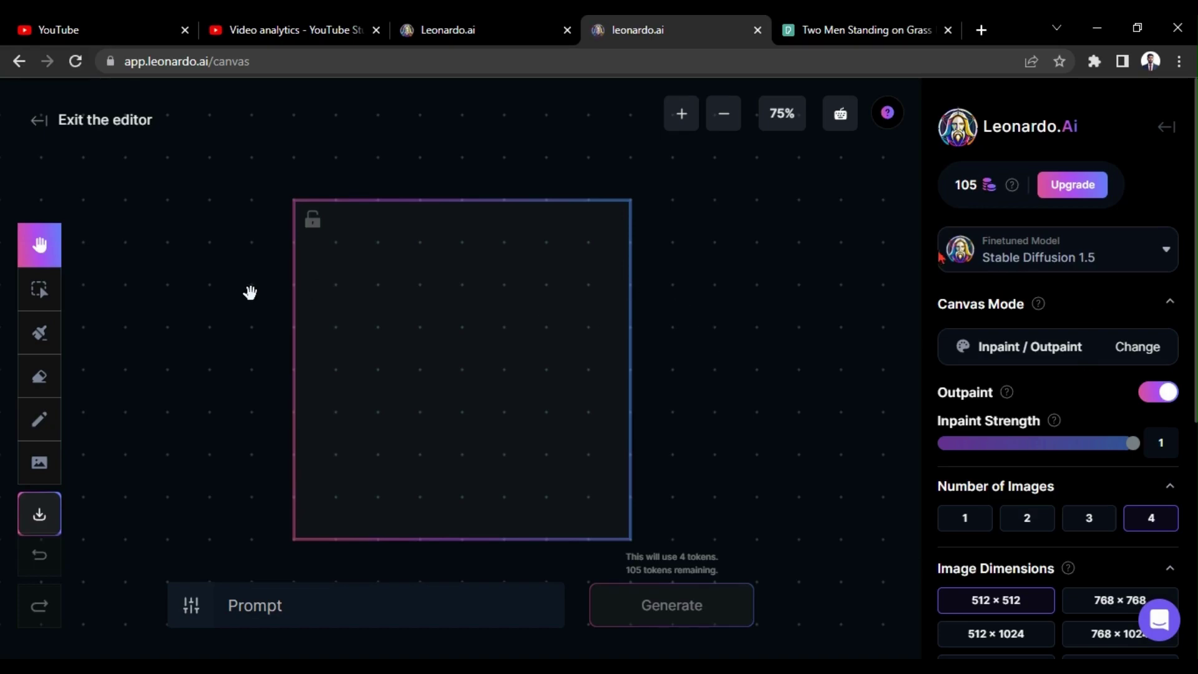
Choose Leonardo Diffusion as the finetuned model and disable Outpaint
click(1136, 260)
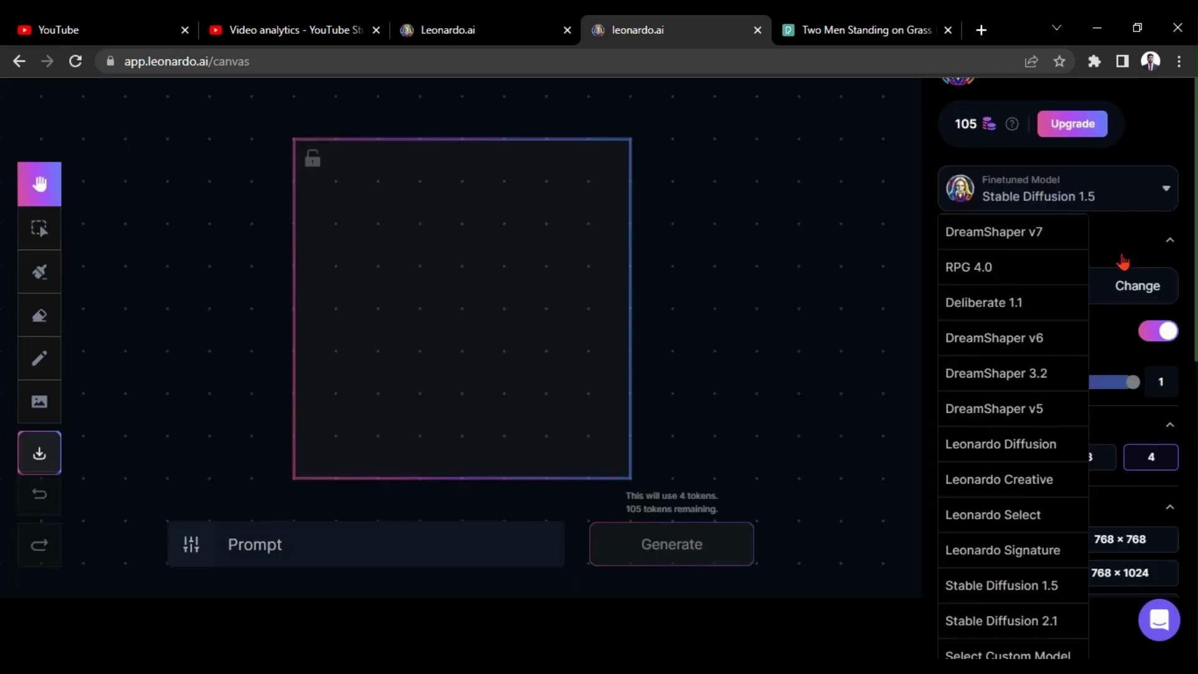
scroll(1123, 262, up, 1)
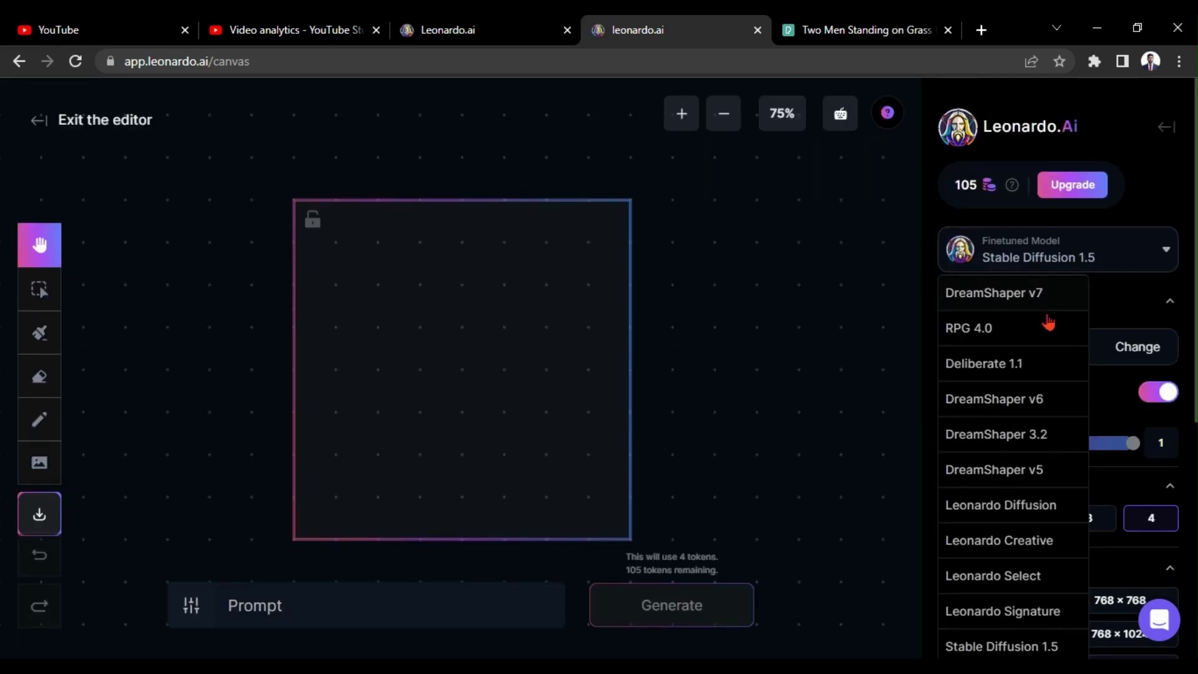
click(1000, 506)
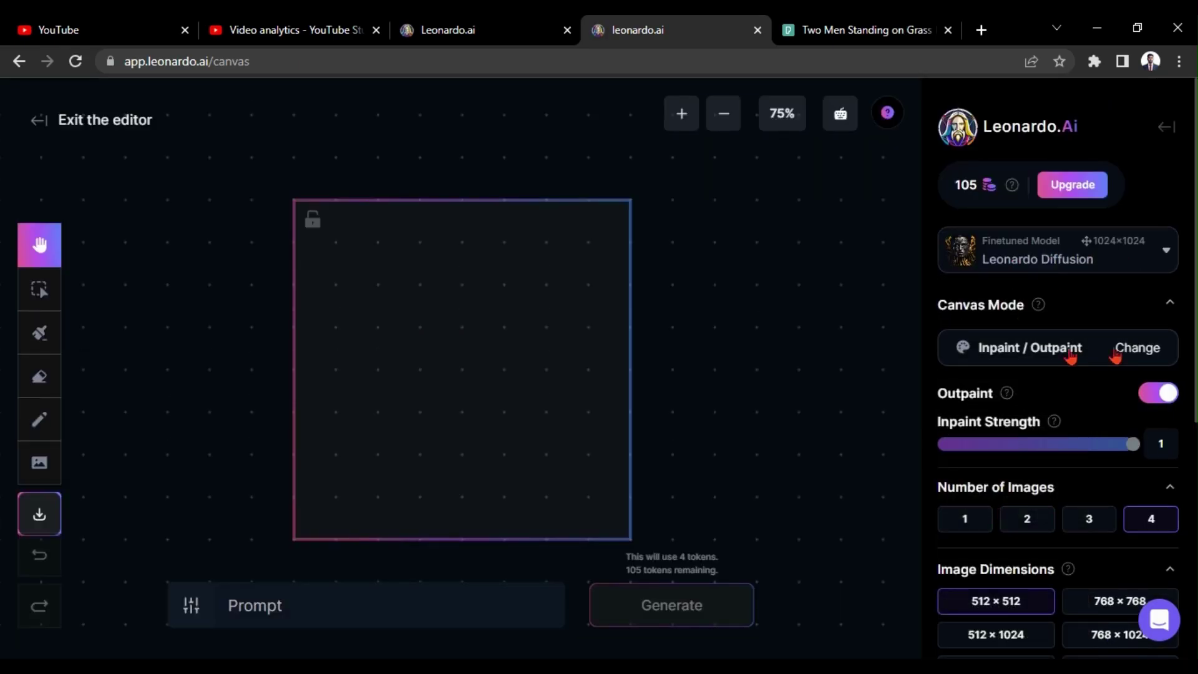
click(1159, 395)
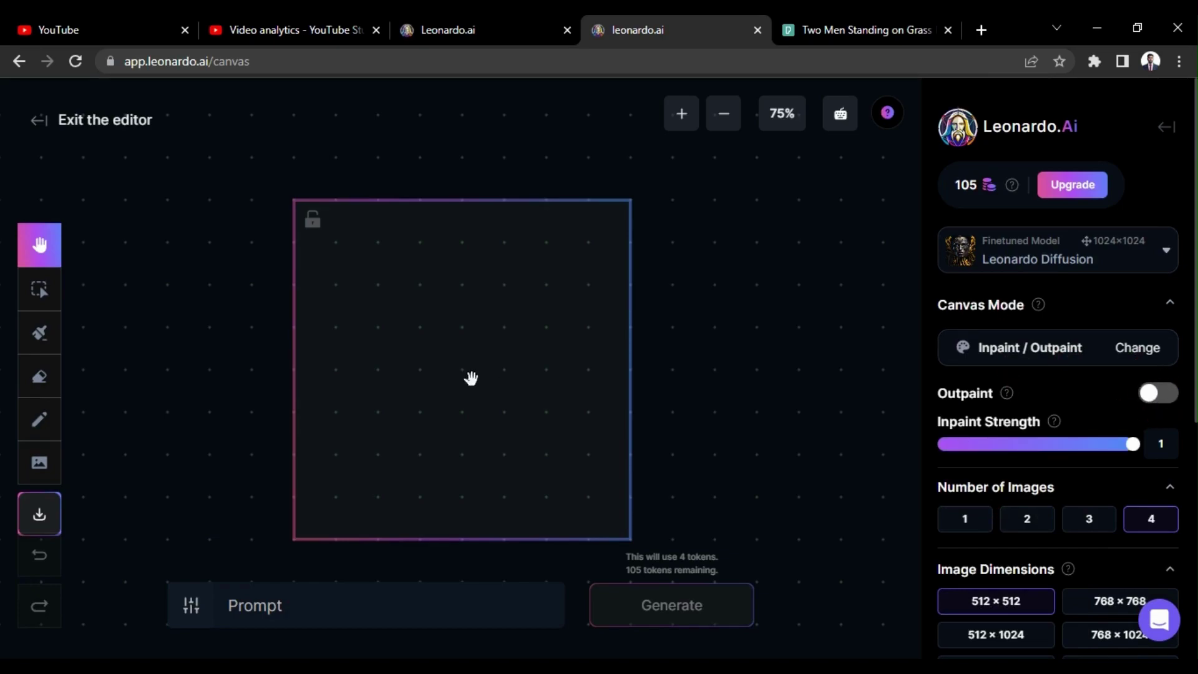
Upload the two-men park photo from the Downloads folder onto the canvas
click(56, 465)
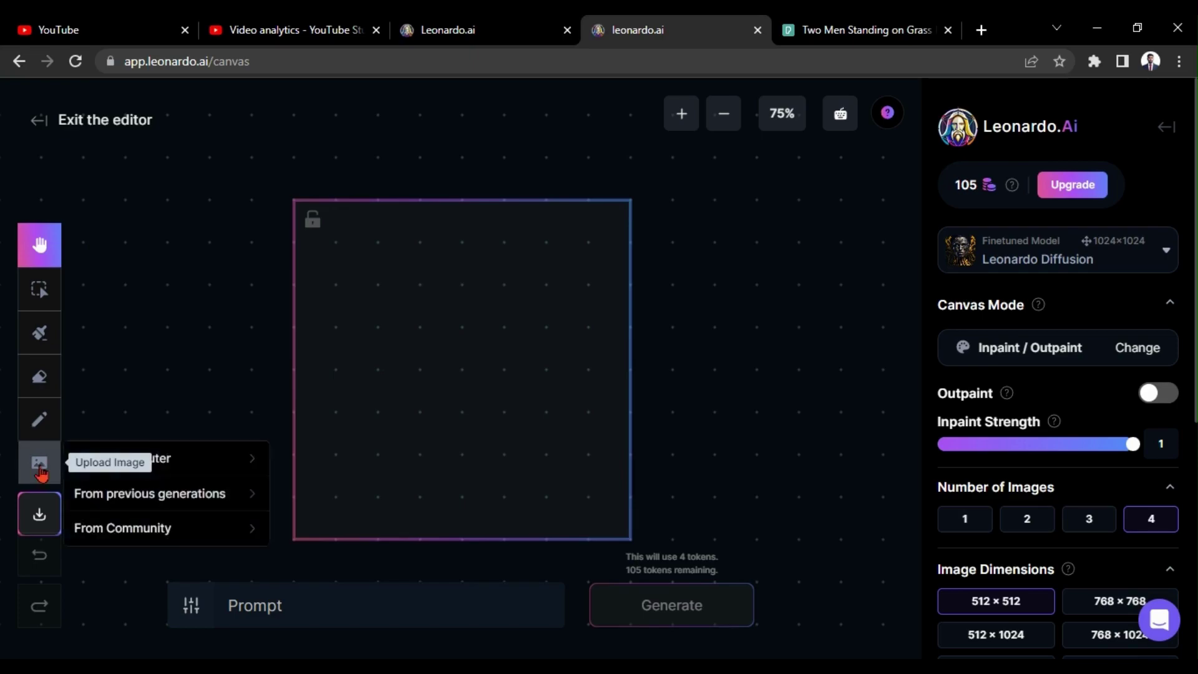
click(141, 462)
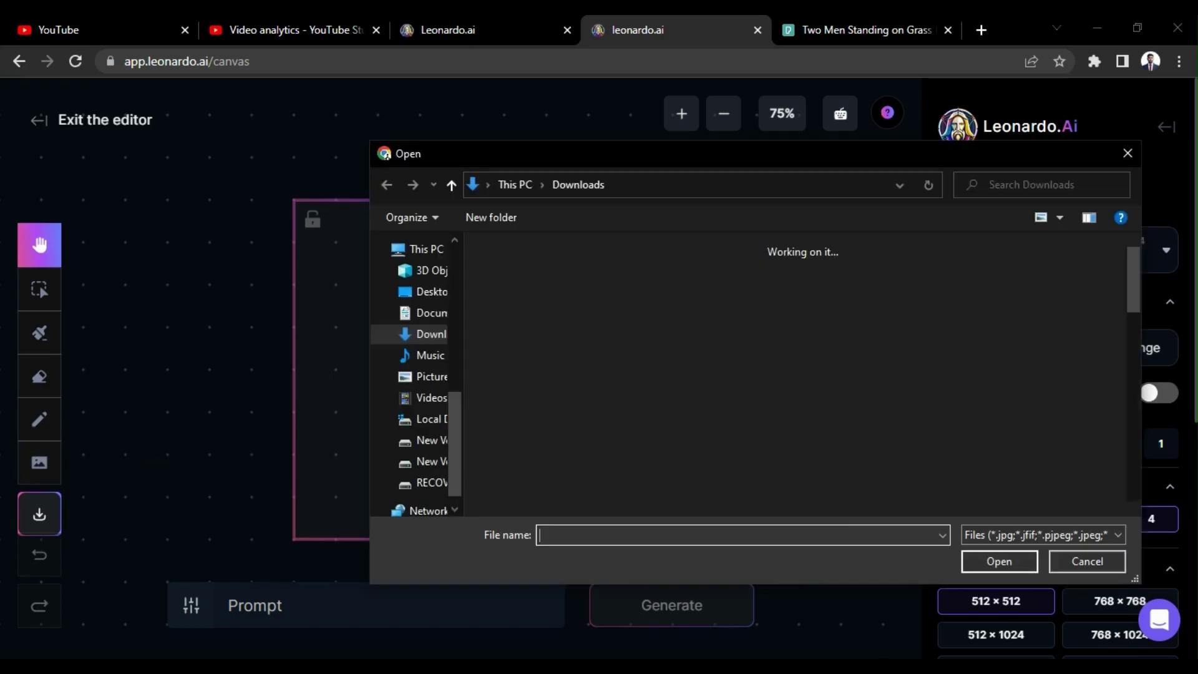
key(Return)
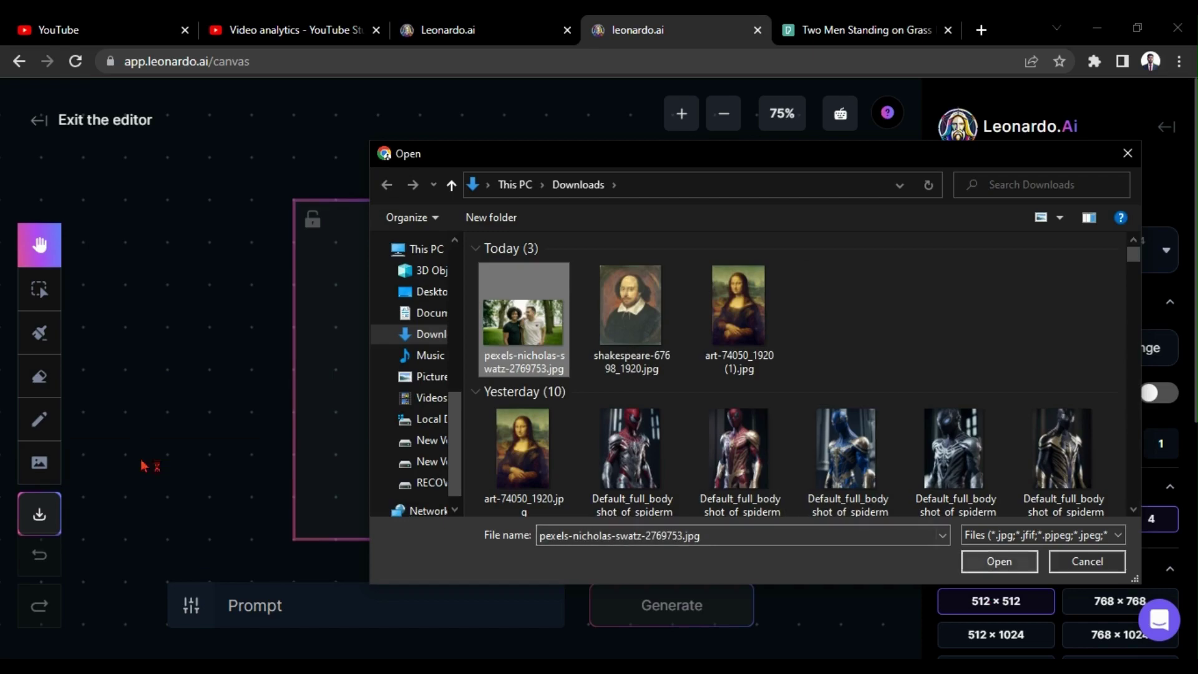
key(v)
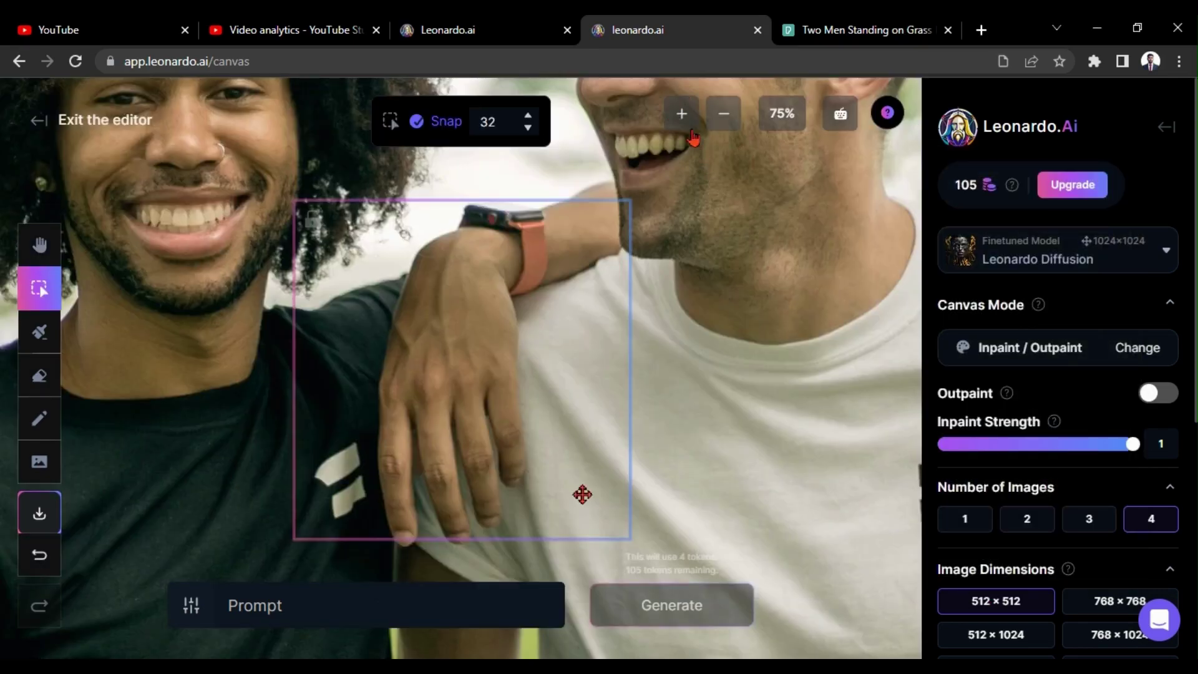
Resize the park photo and drag it over the generation frame at 50% zoom
click(723, 113)
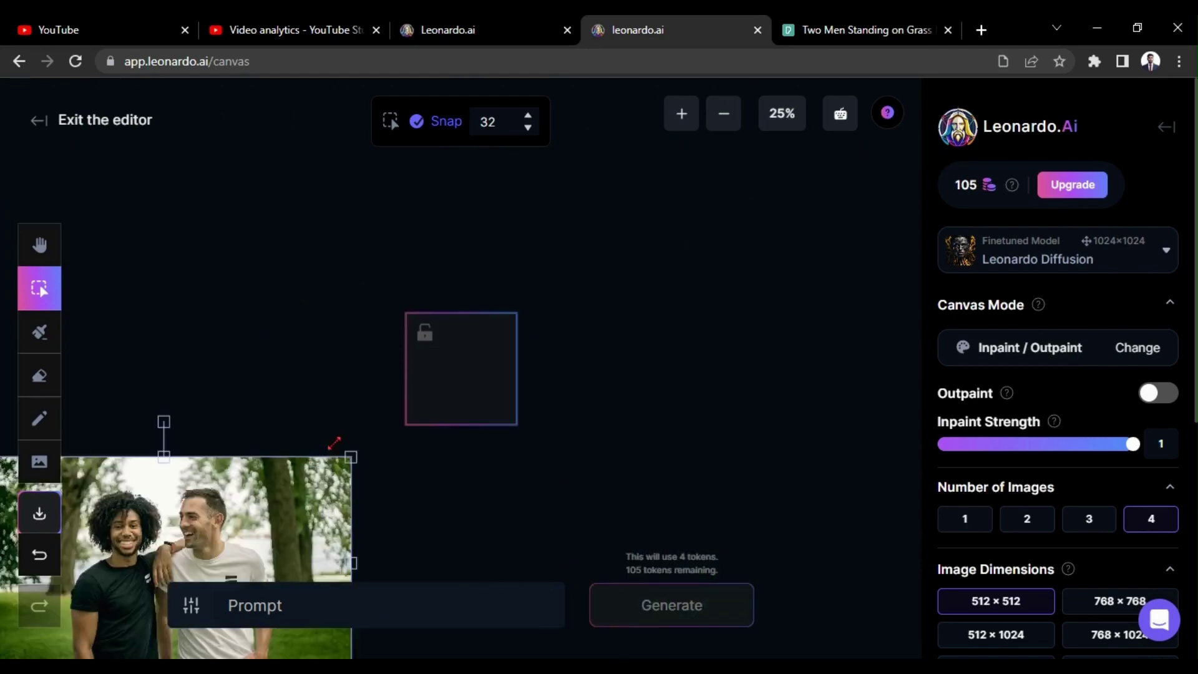
drag(905, 142, 288, 493)
drag(131, 542, 622, 326)
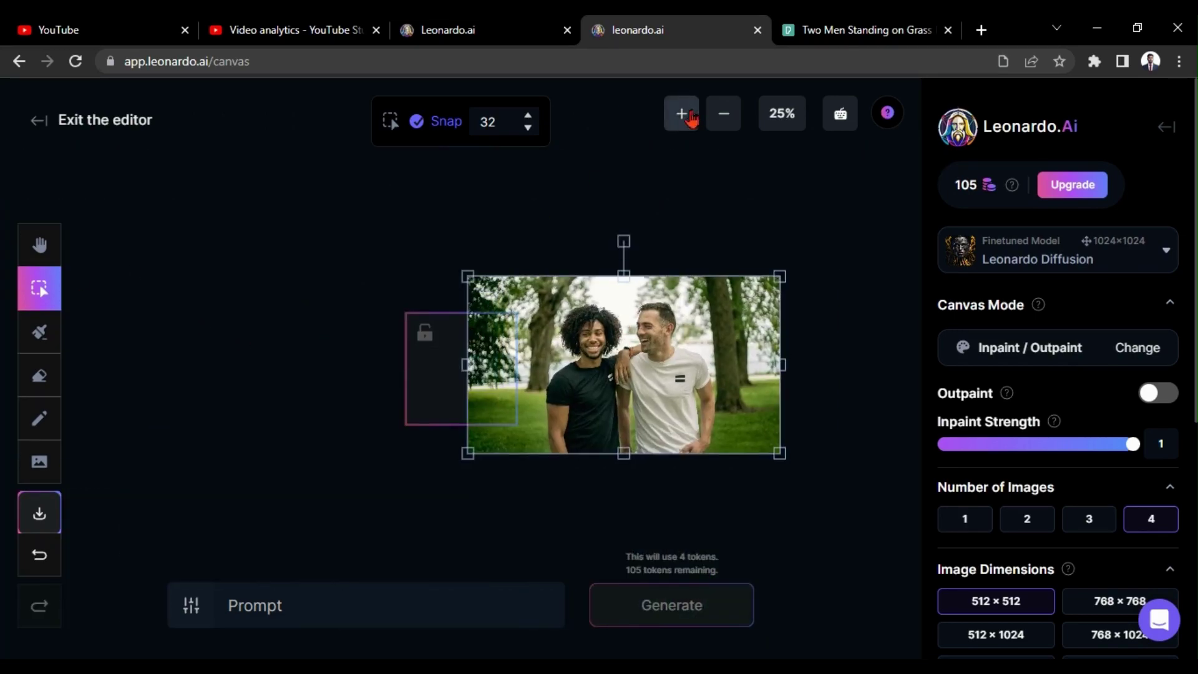
click(682, 113)
drag(802, 385, 546, 384)
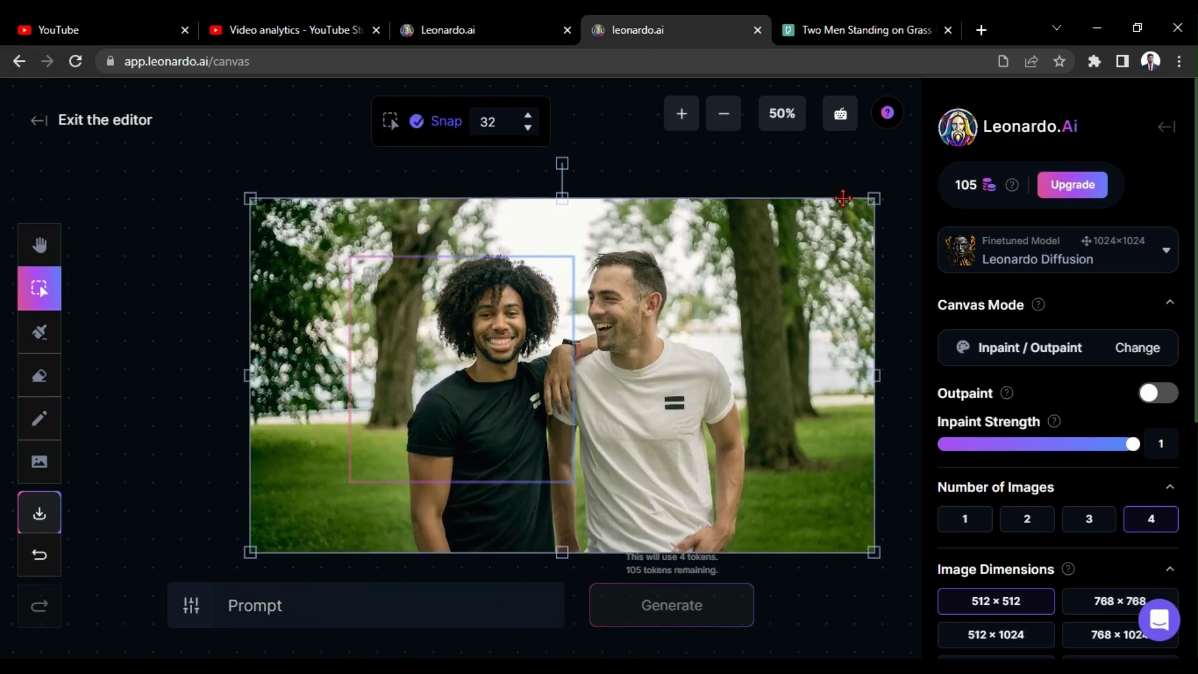
mouse_move(875, 200)
mouse_down()
mouse_move(749, 324)
mouse_move(698, 332)
mouse_up()
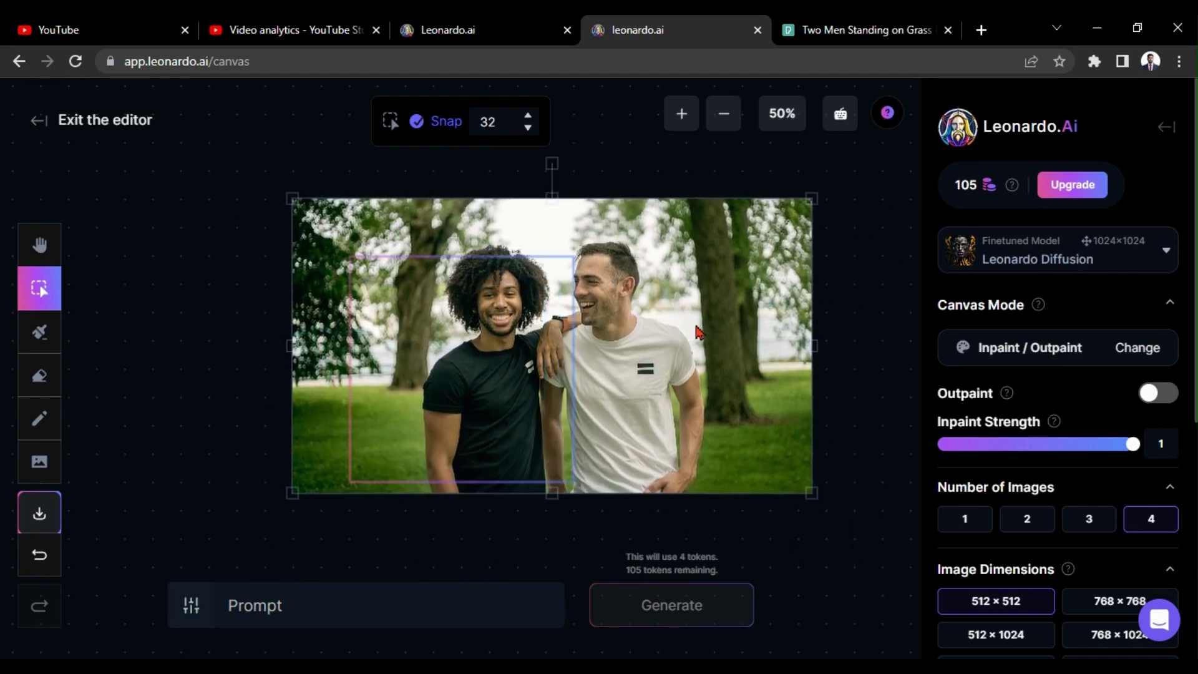
scroll(1118, 527, down, 3)
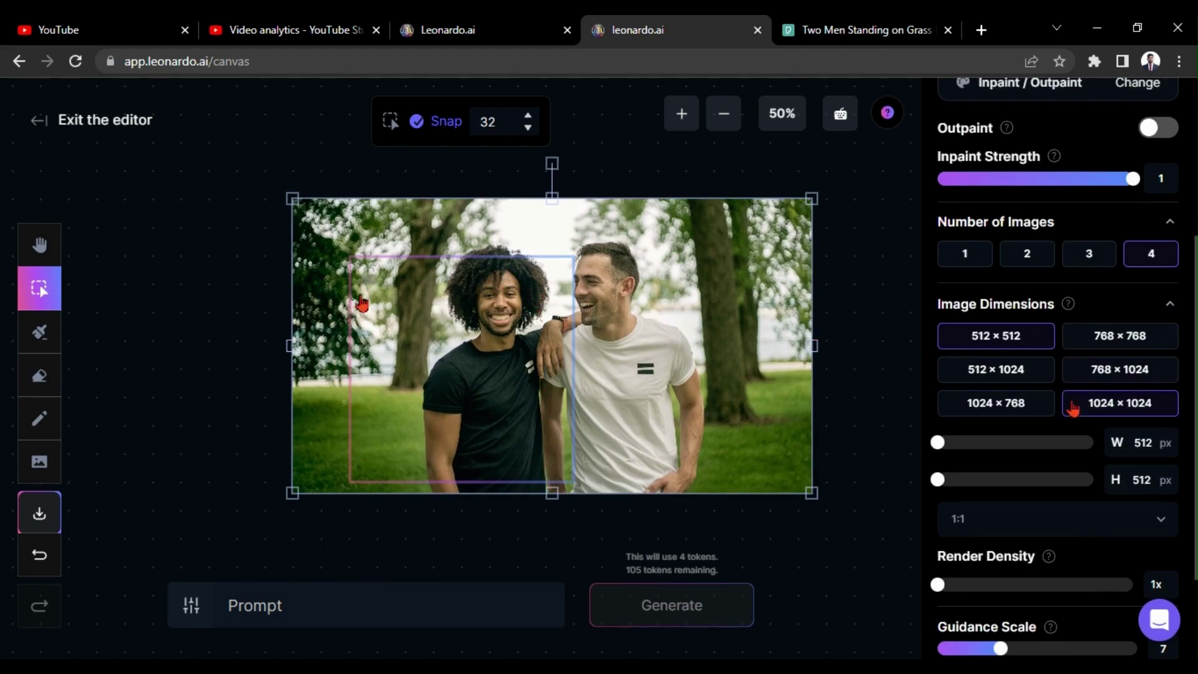
click(1101, 404)
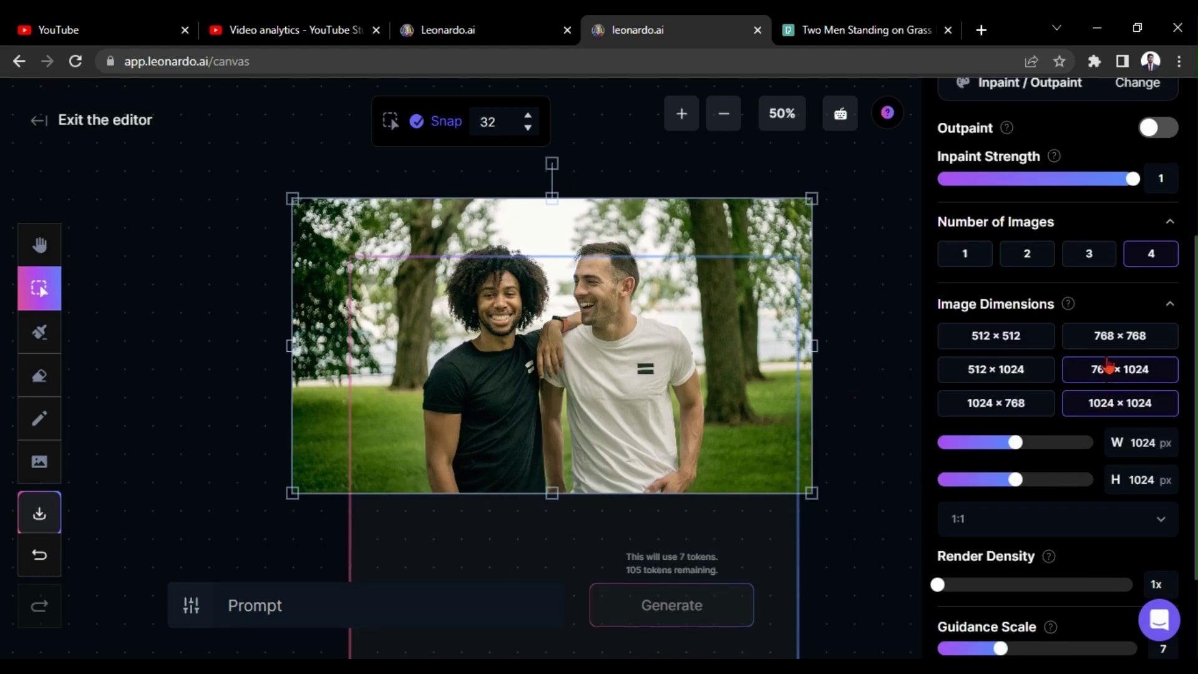
click(1107, 369)
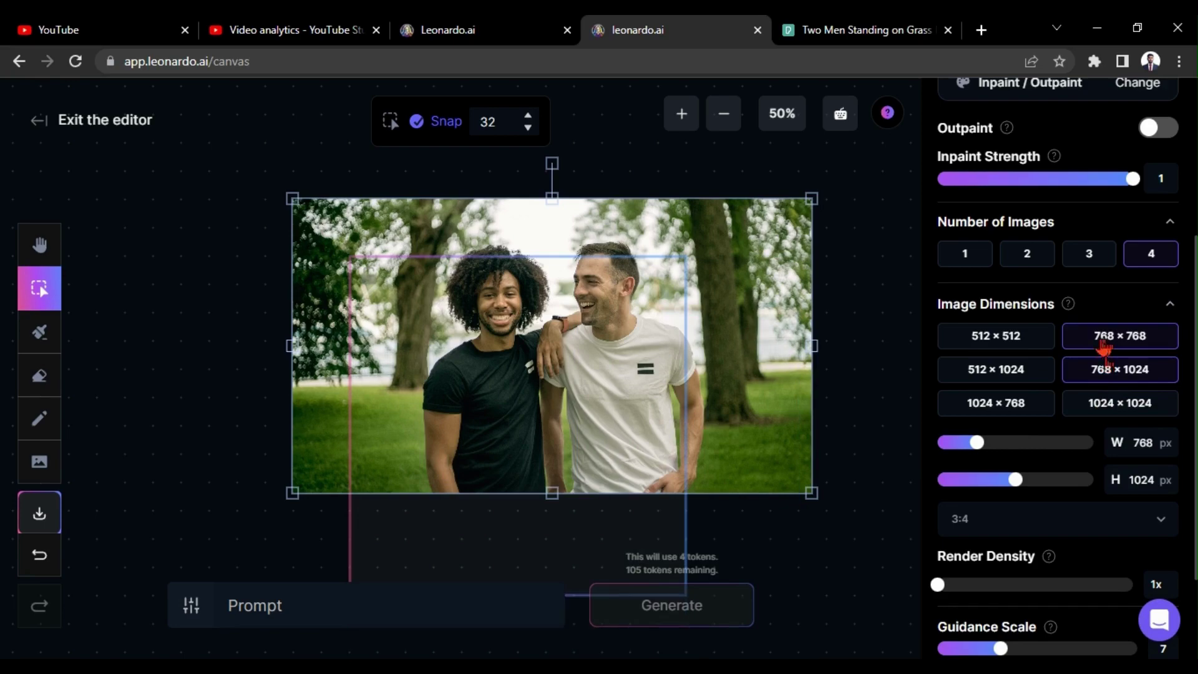
click(1105, 341)
drag(770, 364, 823, 392)
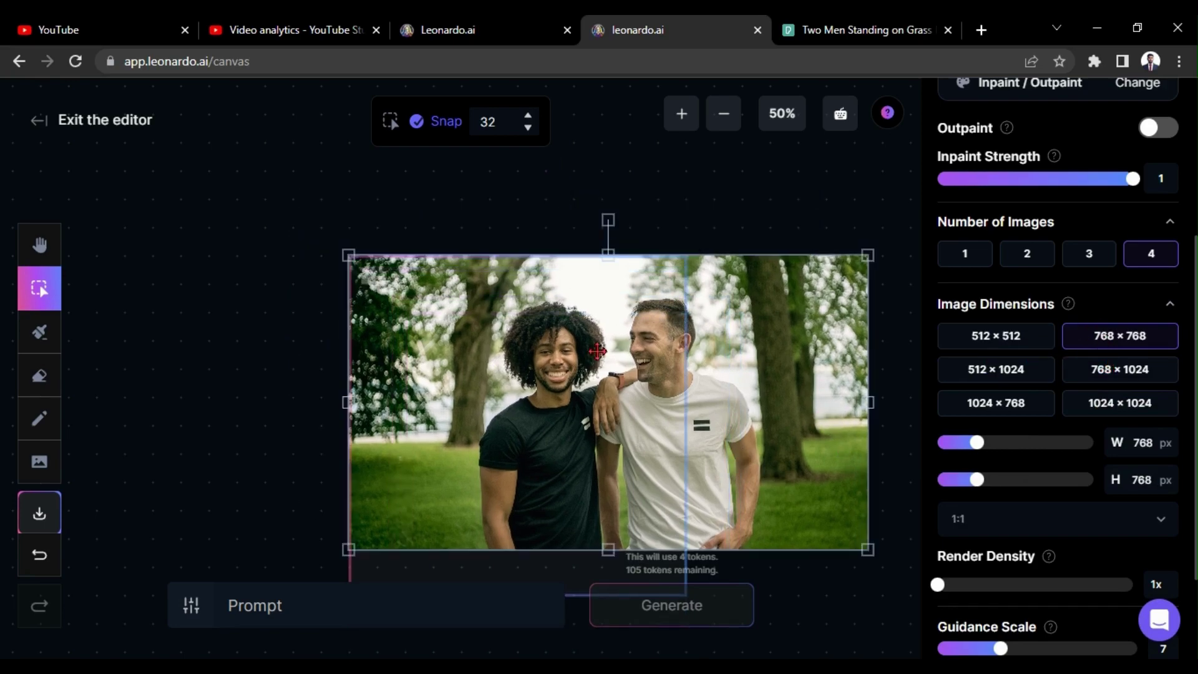
click(983, 370)
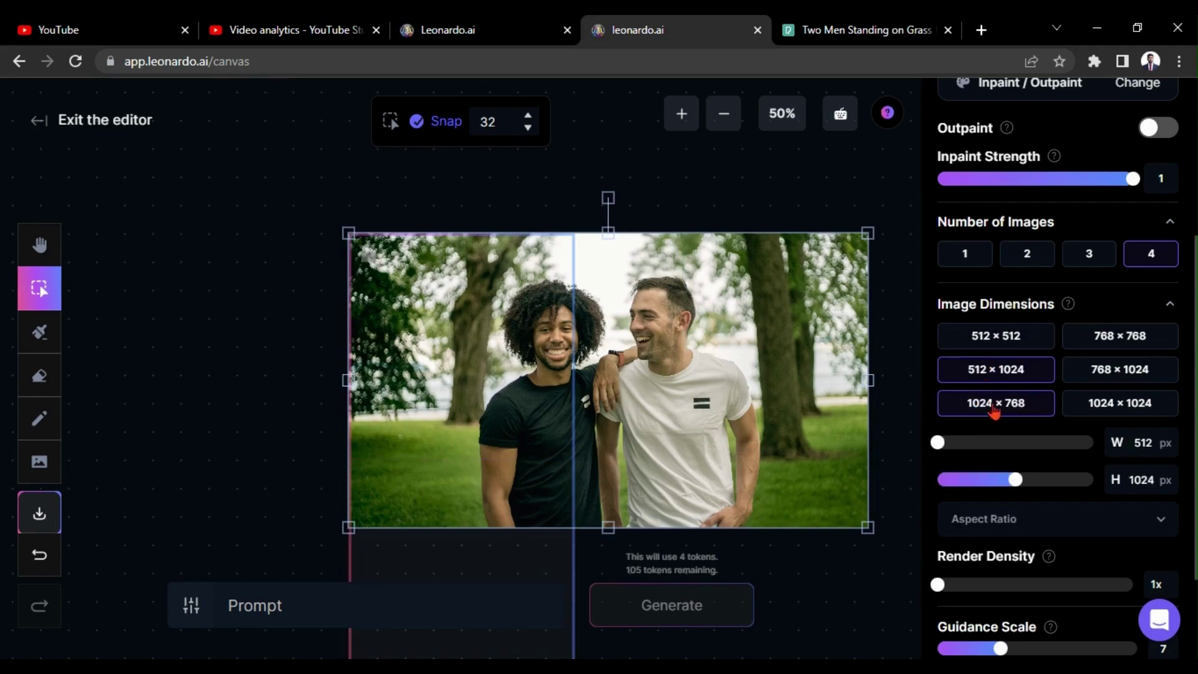
click(992, 410)
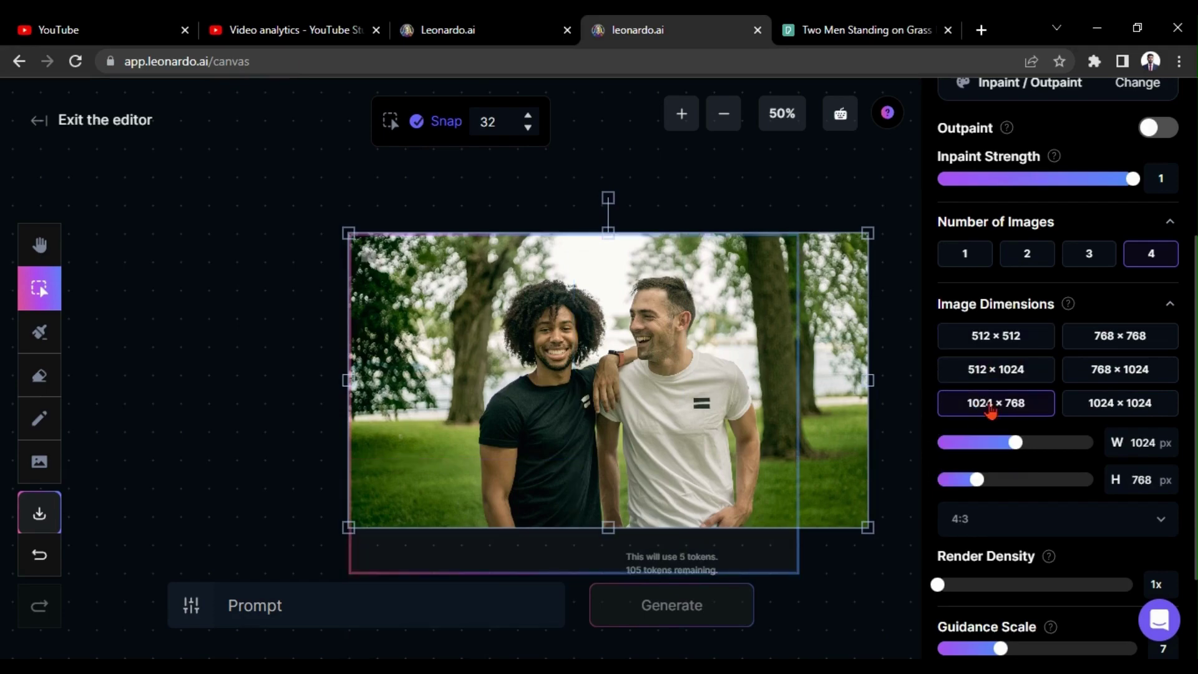
click(1113, 346)
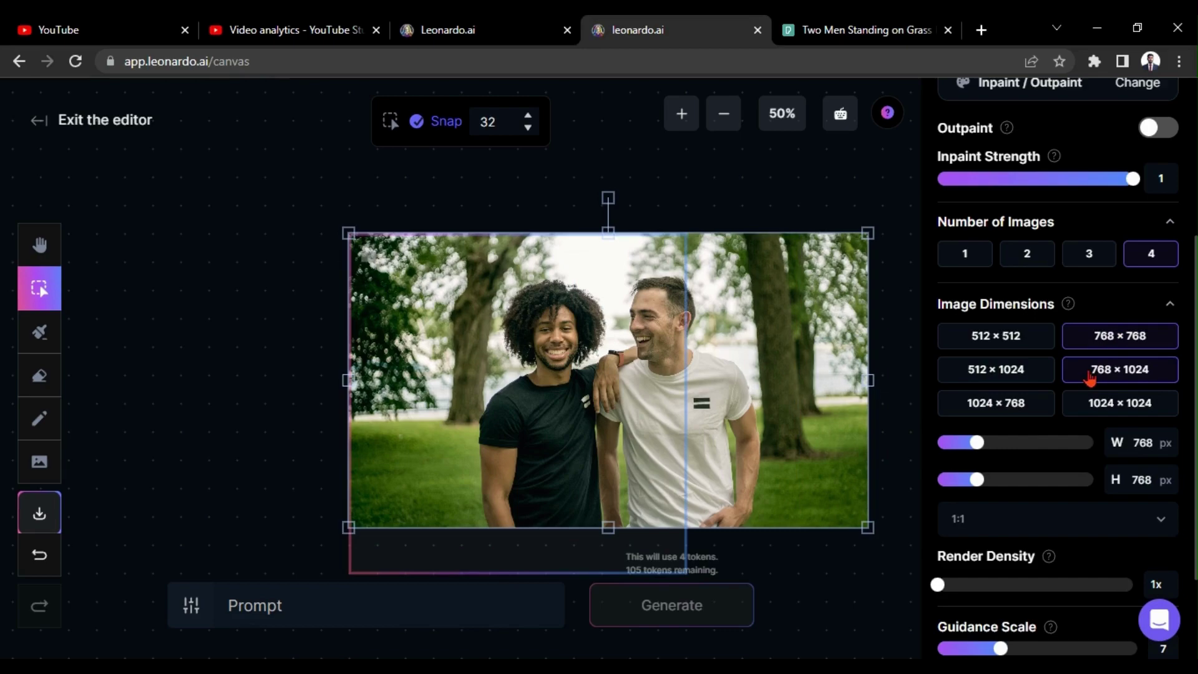
click(1086, 403)
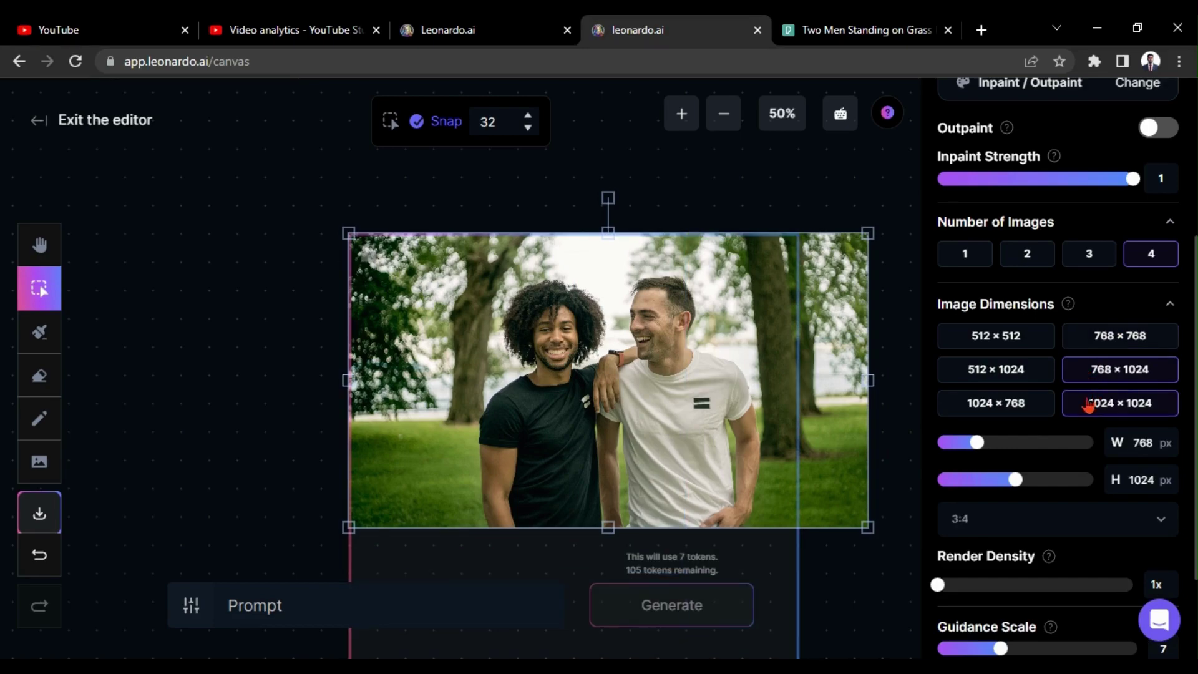
click(1000, 337)
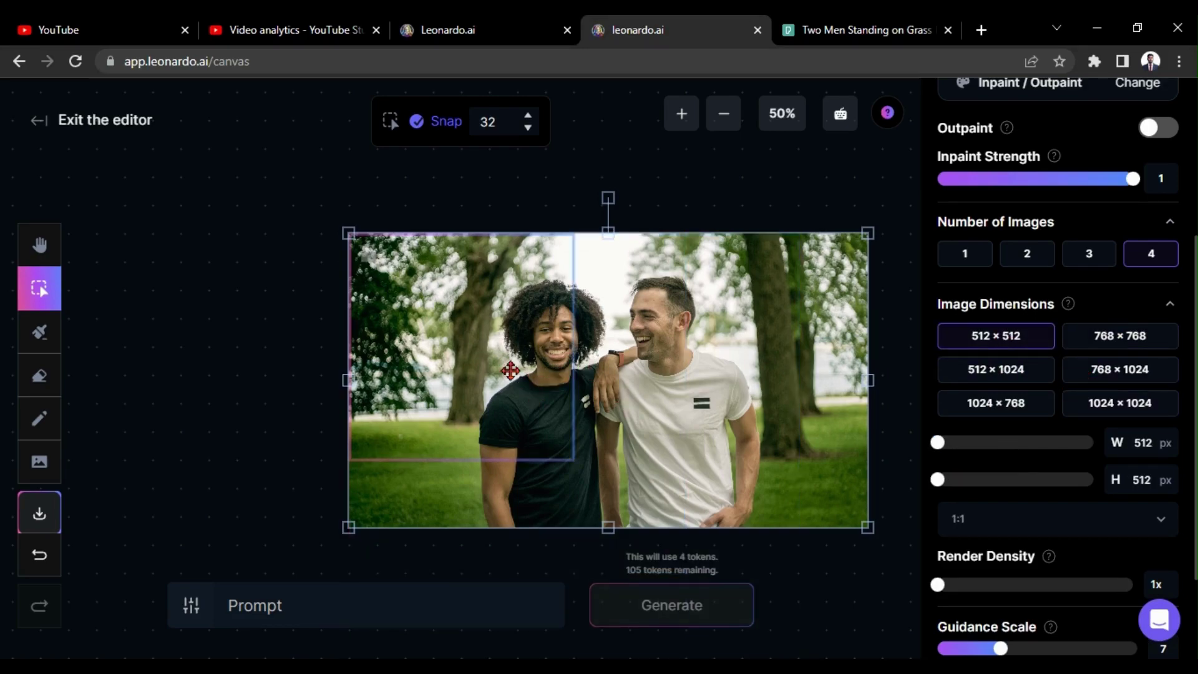
Move the 512×512 frame over the left man, then slightly shrink and nudge the photo
mouse_move(530, 389)
mouse_down()
mouse_move(276, 359)
mouse_move(281, 335)
mouse_up()
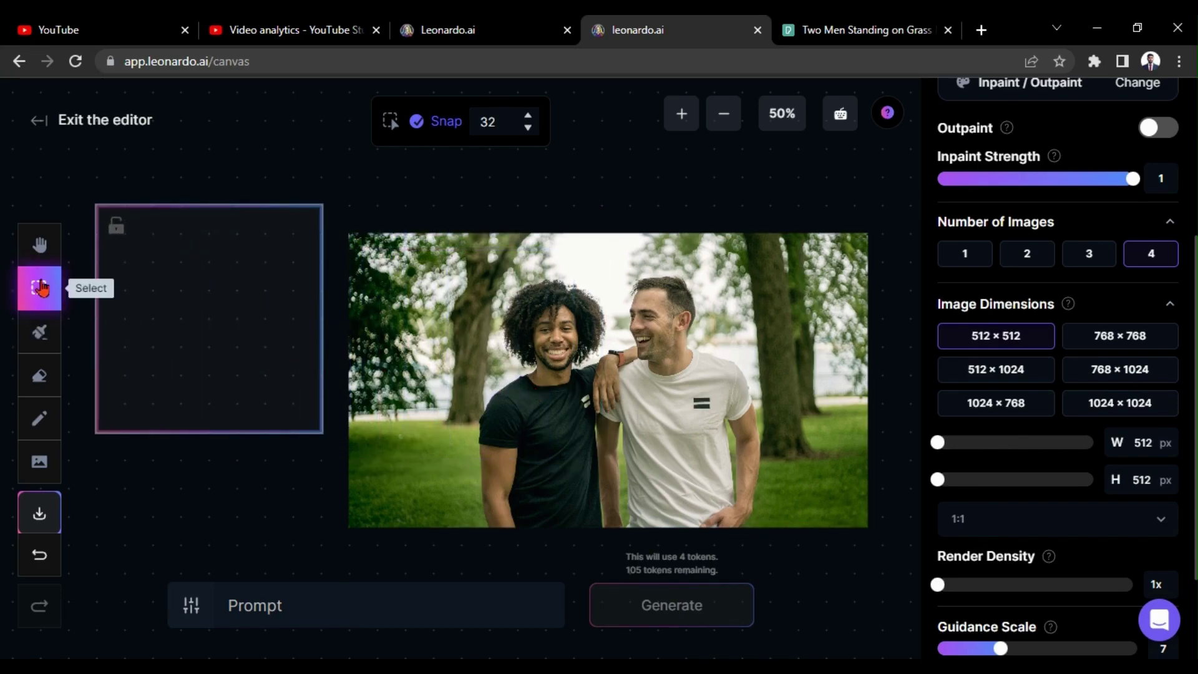
mouse_move(196, 265)
mouse_down()
mouse_move(381, 303)
mouse_move(535, 374)
mouse_move(545, 367)
mouse_up()
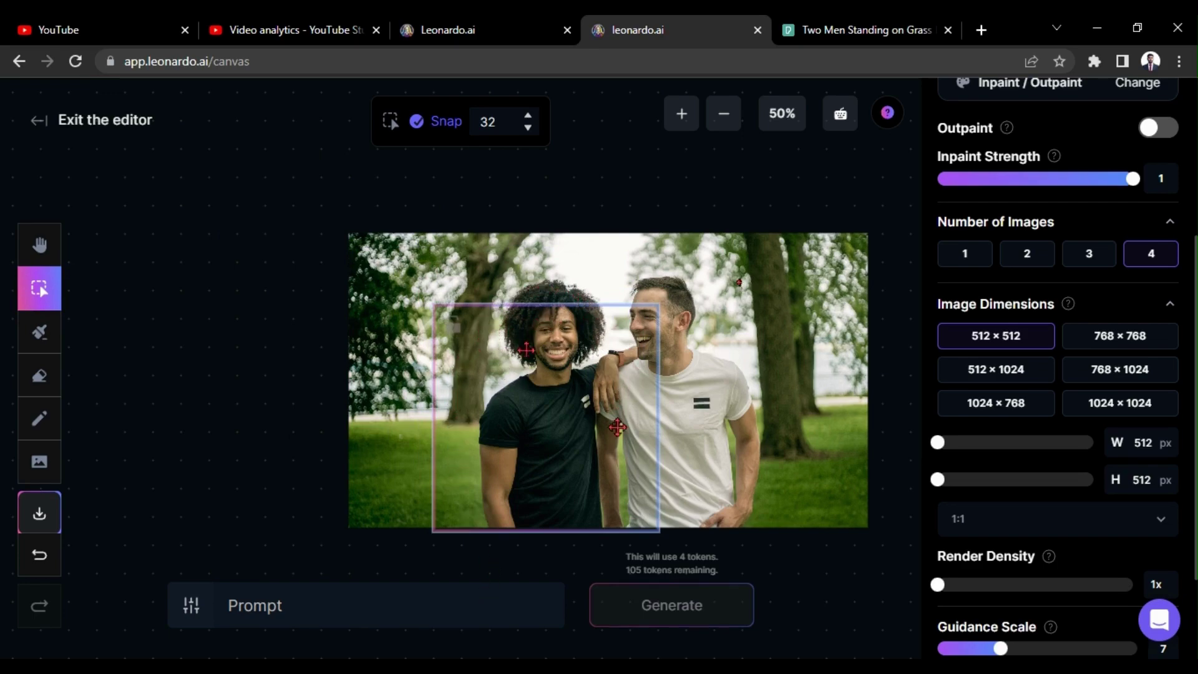
click(770, 288)
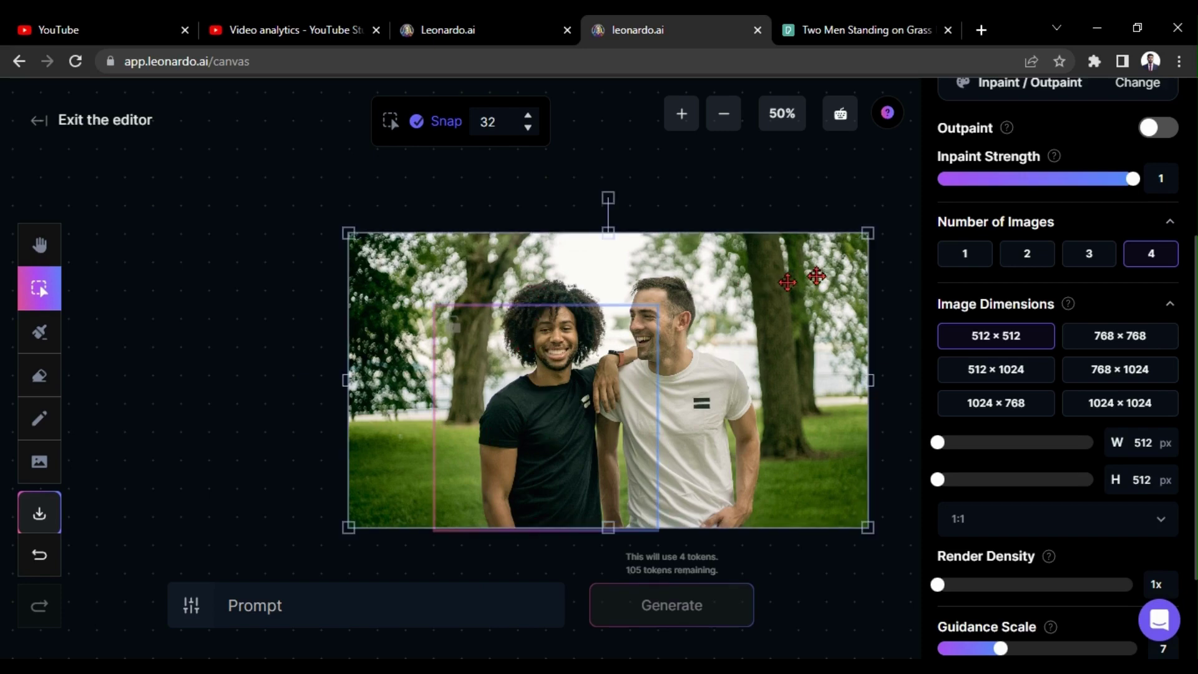
drag(871, 234, 846, 294)
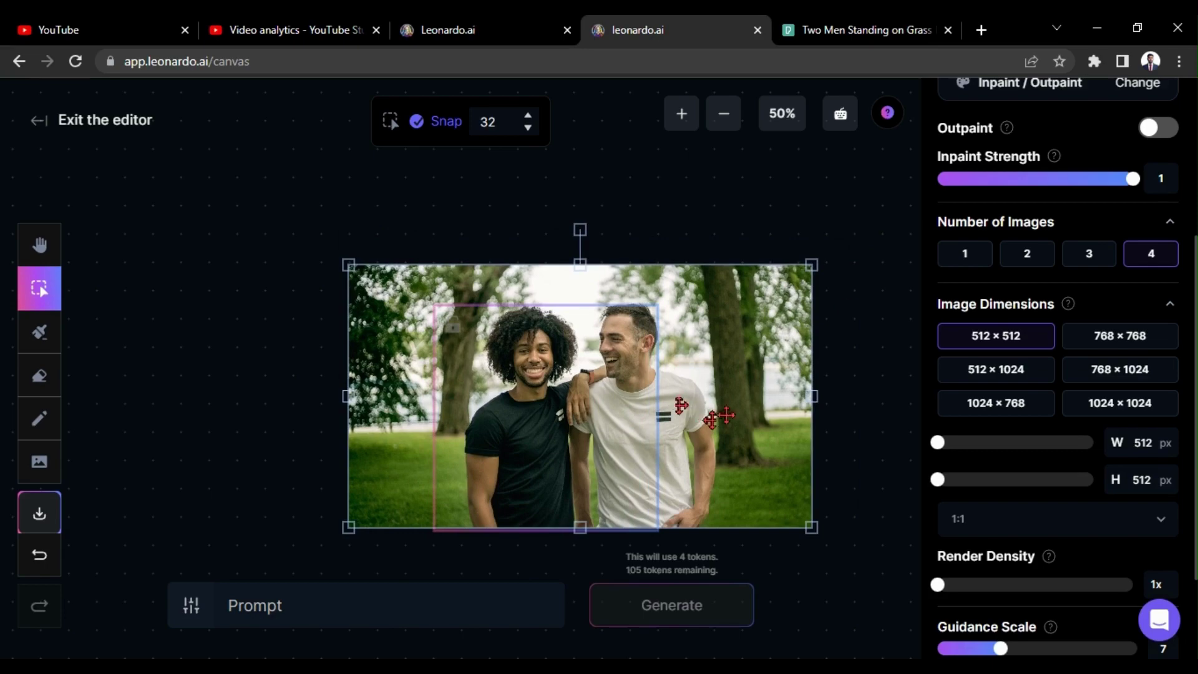
drag(697, 417, 711, 420)
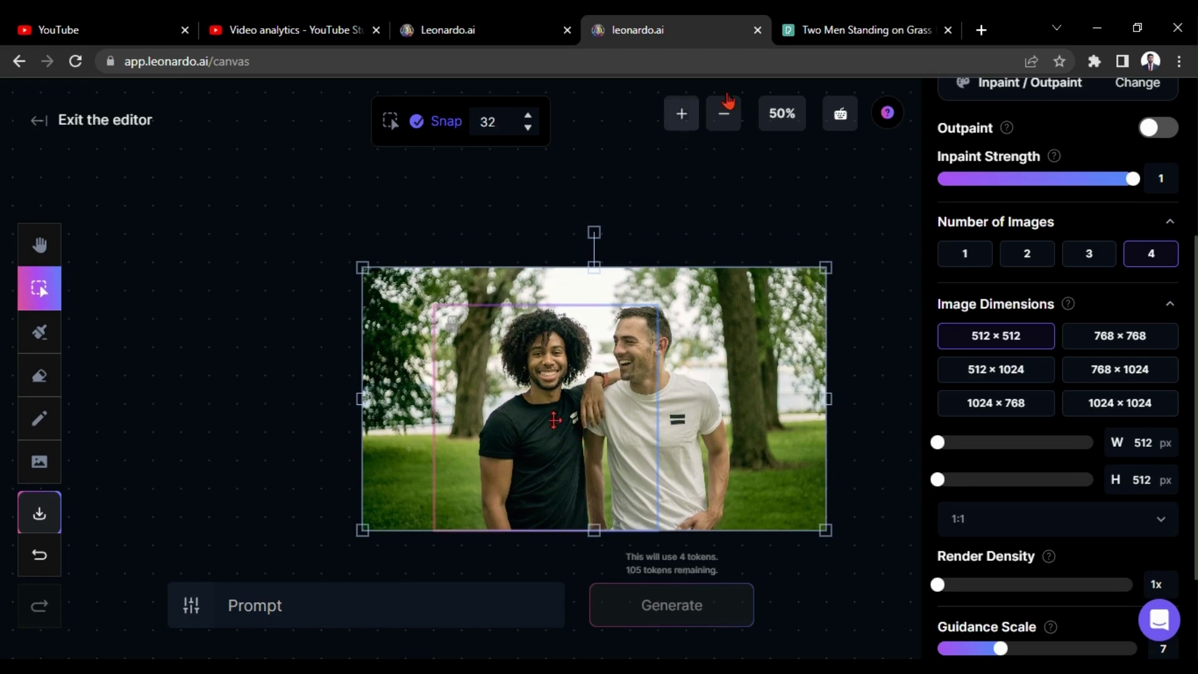
Zoom in and pan the canvas up-left with Alt to centre the photo
click(682, 114)
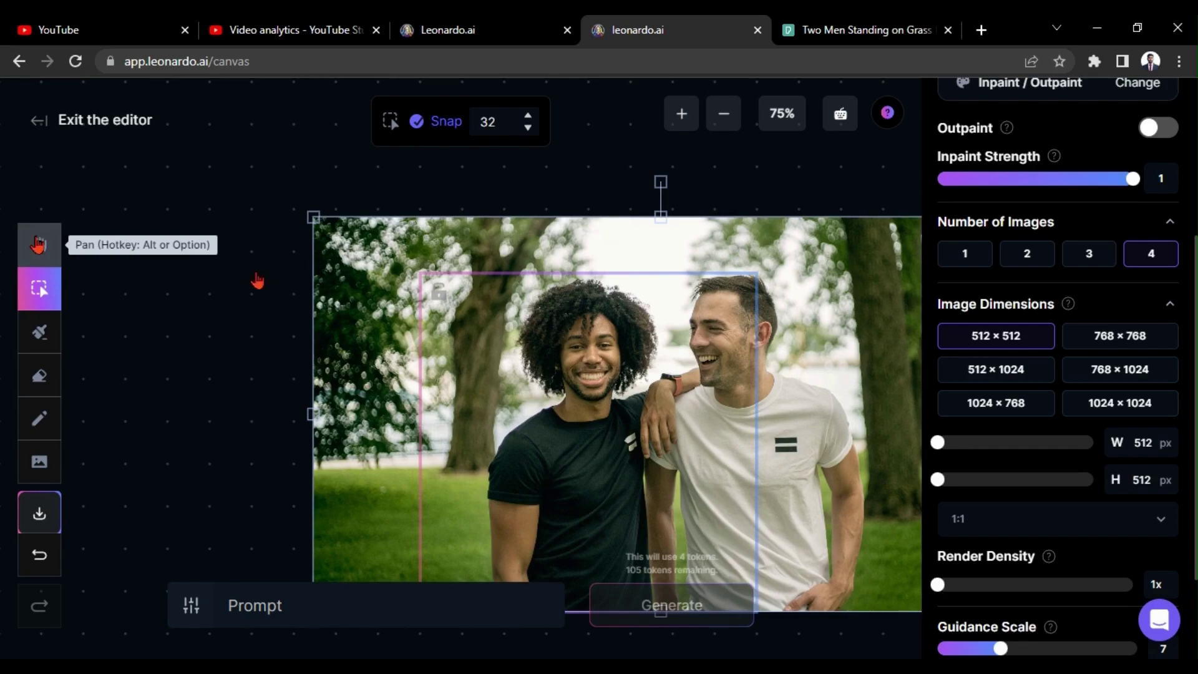
key(alt)
mouse_move(219, 309)
mouse_down()
mouse_move(178, 280)
mouse_move(166, 289)
mouse_up()
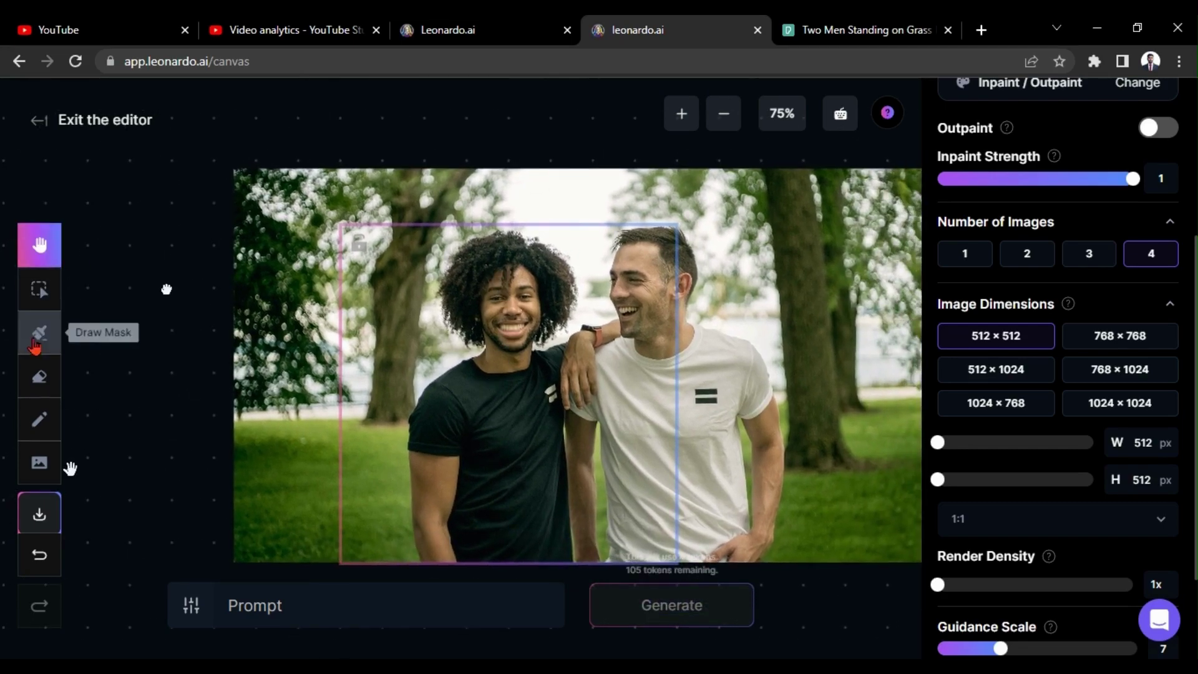
Brush the inpainting mask over the left man from his feet up to his hair
click(37, 338)
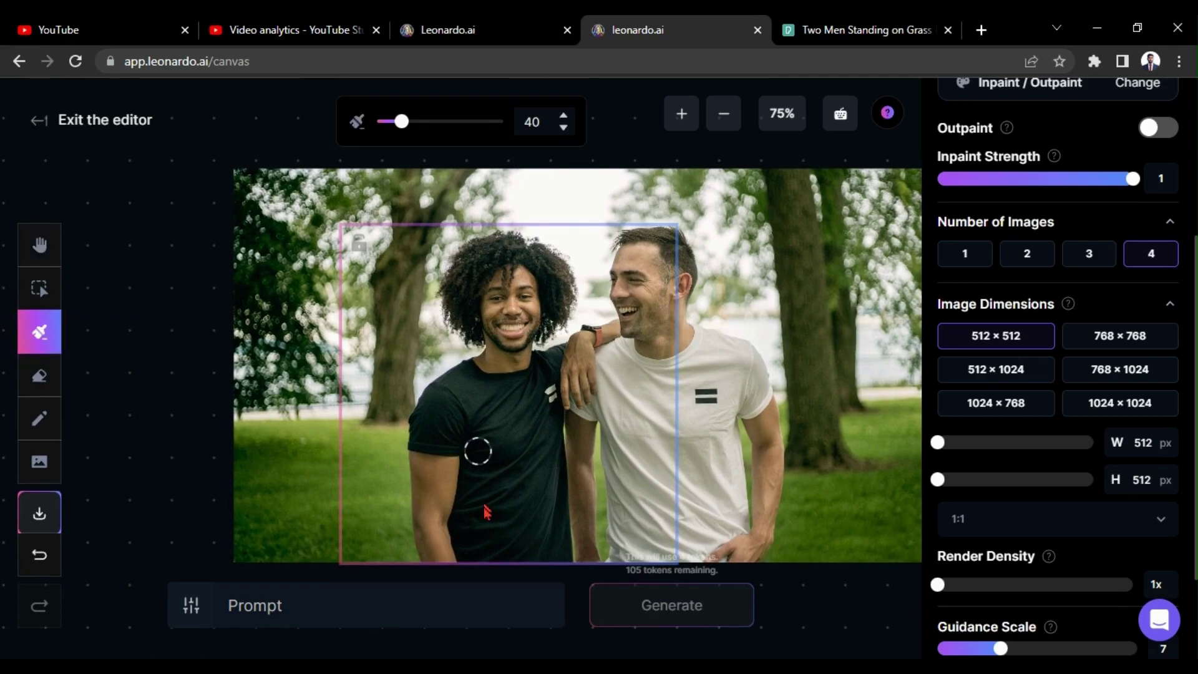
click(435, 562)
drag(435, 563, 501, 246)
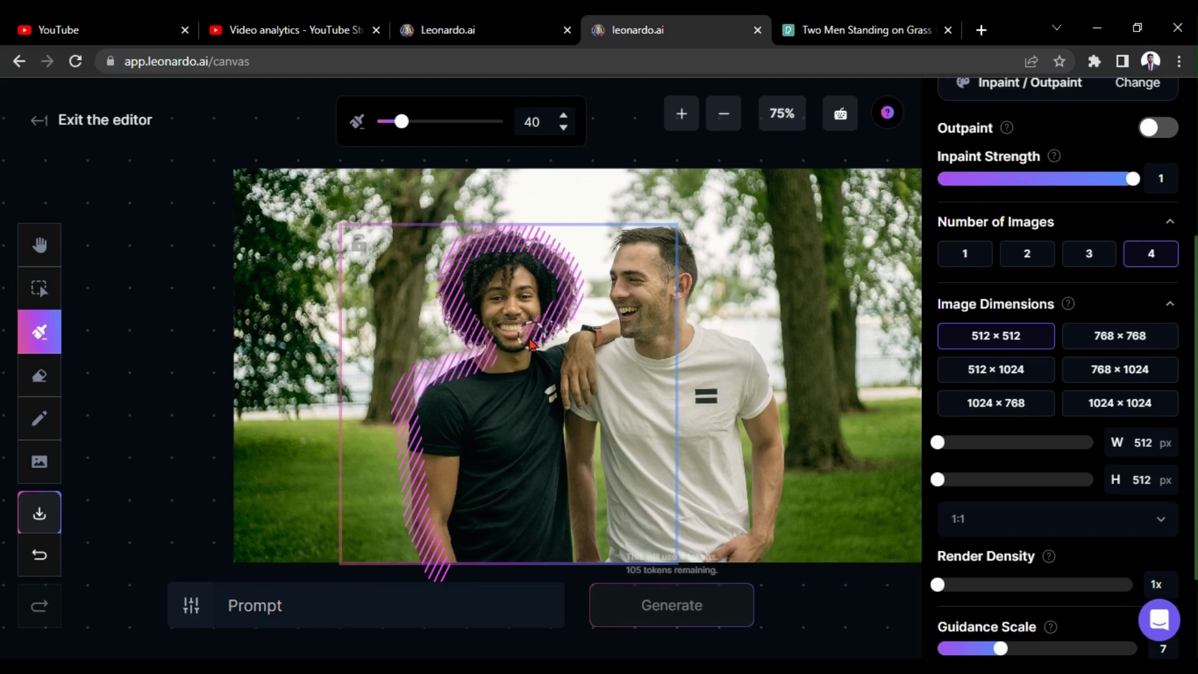
mouse_move(501, 246)
mouse_down()
mouse_move(472, 300)
mouse_move(550, 282)
mouse_move(524, 323)
mouse_move(478, 341)
mouse_move(510, 370)
mouse_move(552, 371)
mouse_move(571, 405)
mouse_move(585, 391)
mouse_move(568, 363)
mouse_move(609, 329)
mouse_move(529, 384)
mouse_move(529, 473)
mouse_move(554, 394)
mouse_move(562, 545)
mouse_move(468, 555)
mouse_move(417, 441)
mouse_move(450, 478)
mouse_move(487, 402)
mouse_move(410, 412)
mouse_move(520, 379)
mouse_move(482, 370)
mouse_move(497, 506)
mouse_move(473, 473)
mouse_move(464, 496)
mouse_move(505, 538)
mouse_move(510, 488)
mouse_move(520, 531)
mouse_move(545, 519)
mouse_move(480, 473)
mouse_move(539, 388)
mouse_move(522, 374)
mouse_up()
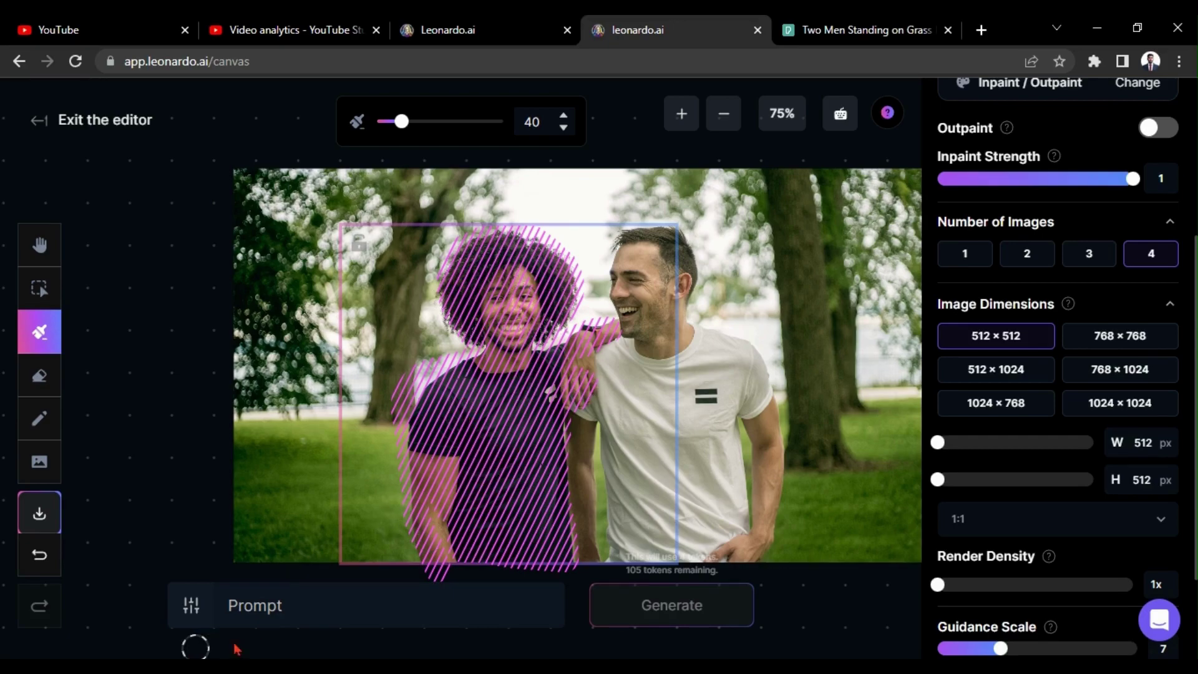
Enter the prompt '25 years old cute girl' with Number of Images kept at 4
click(302, 604)
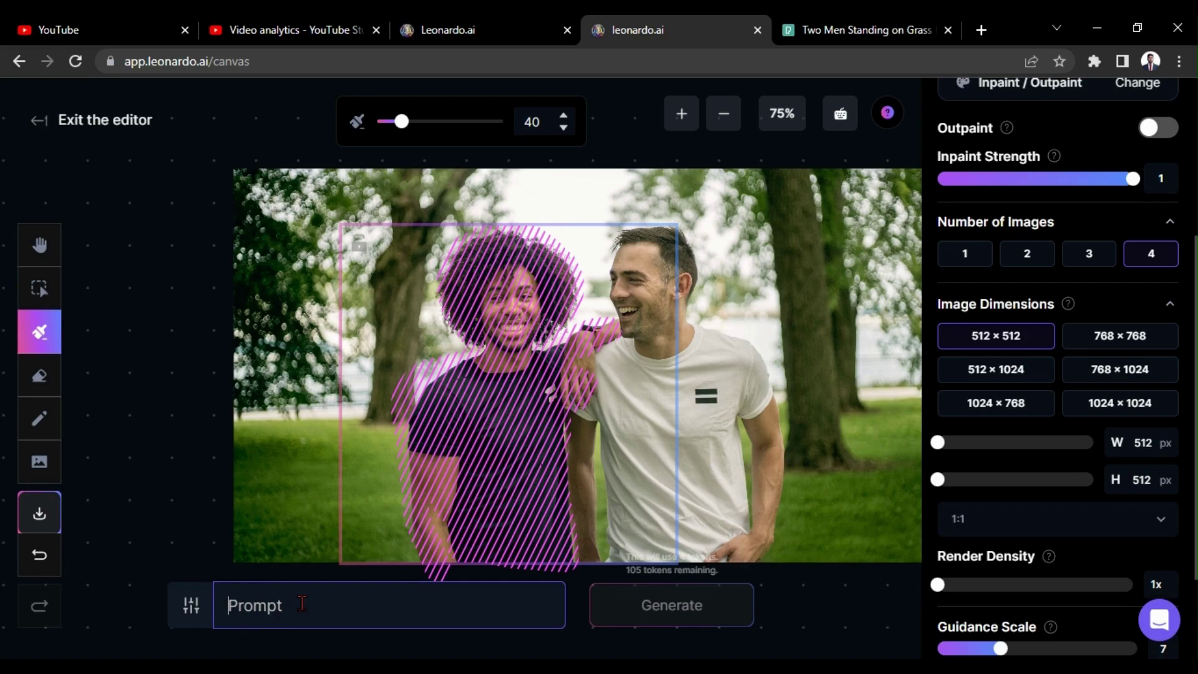
text(25 years old cugirl)
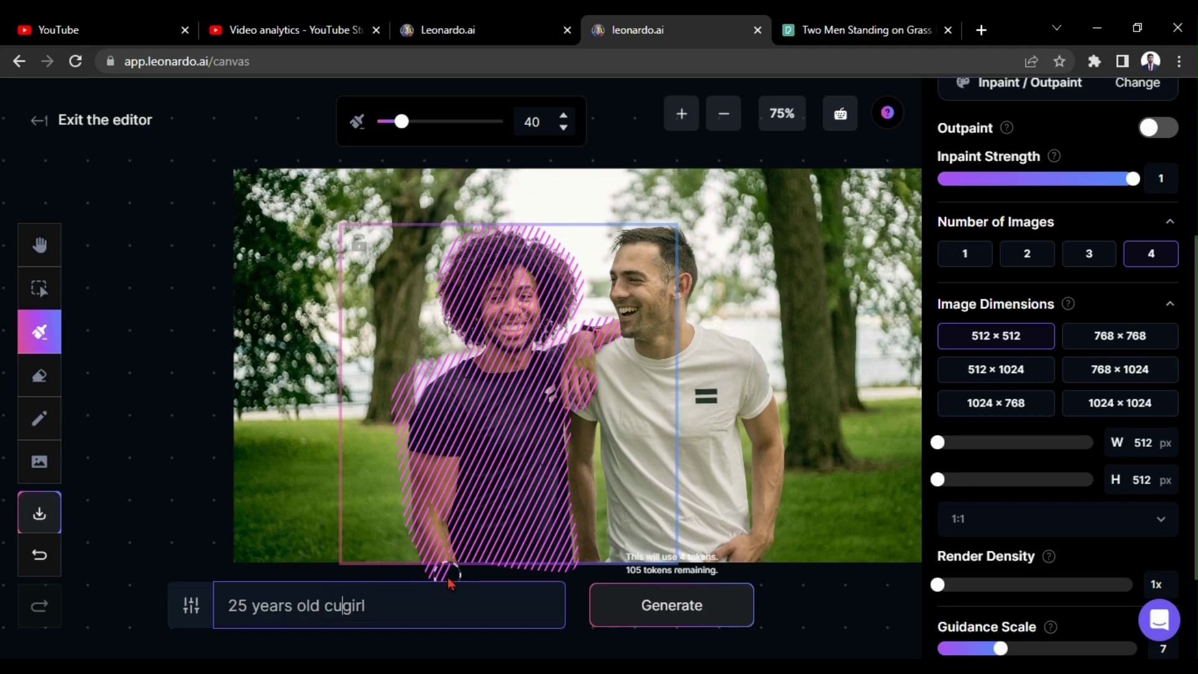
text(te)
click(1162, 258)
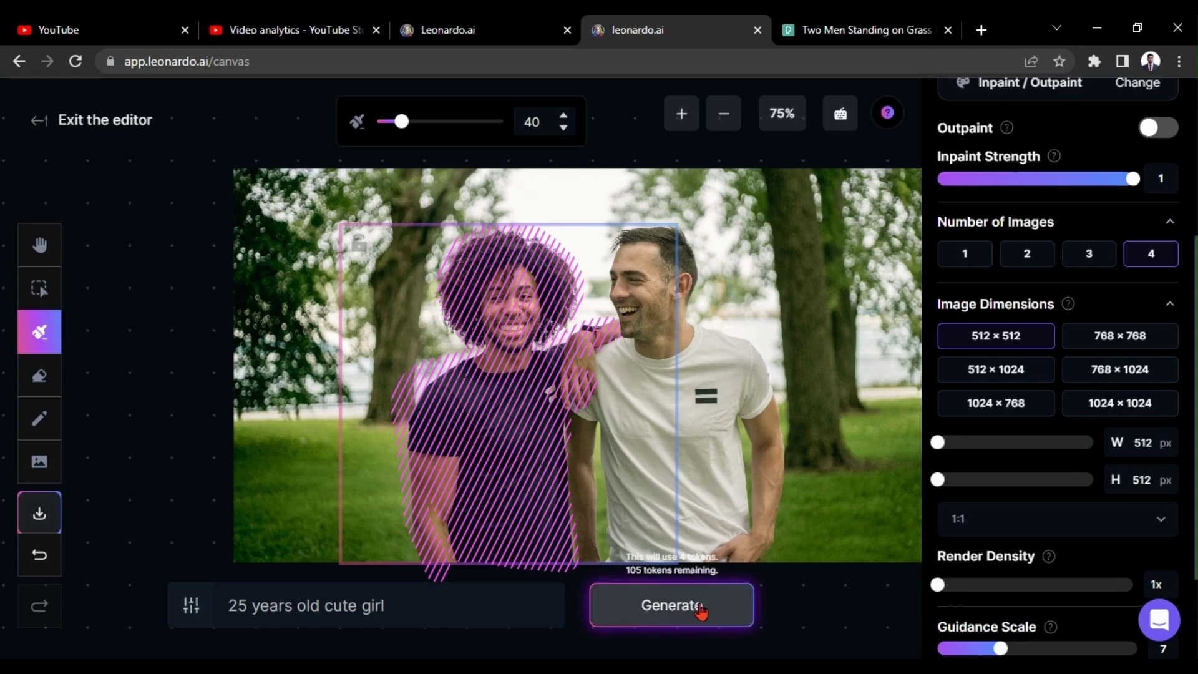
Generate inpainted variations of a young girl over the masked left man
click(663, 607)
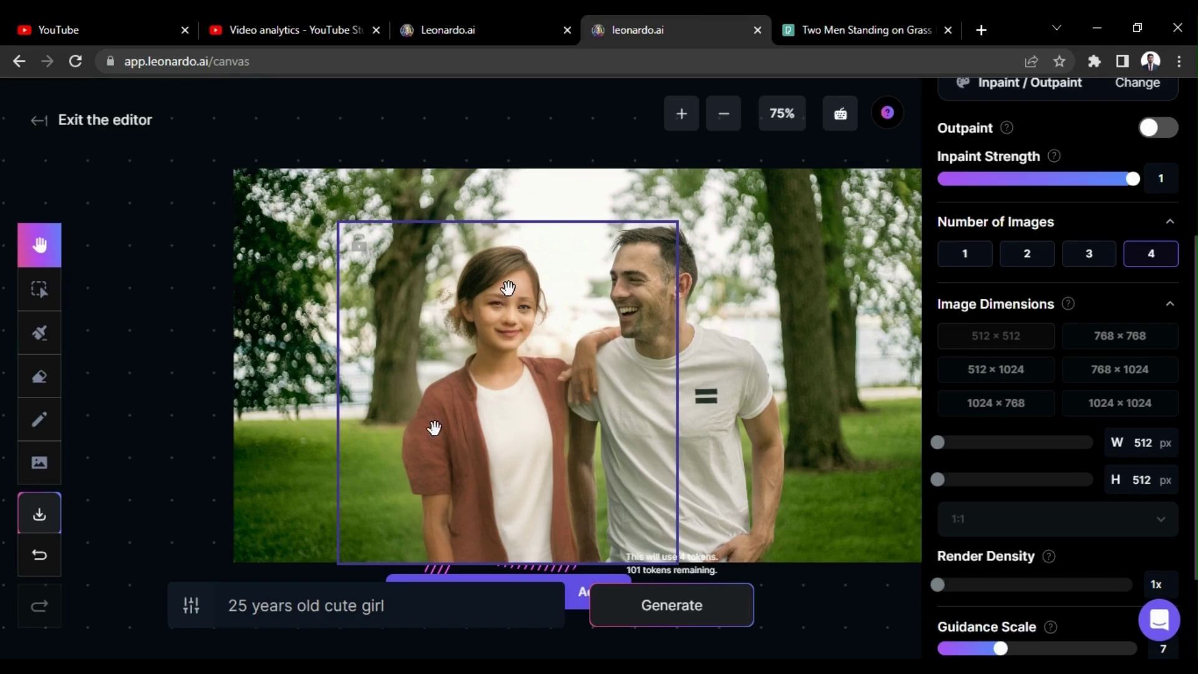
scroll(597, 455, down, 1)
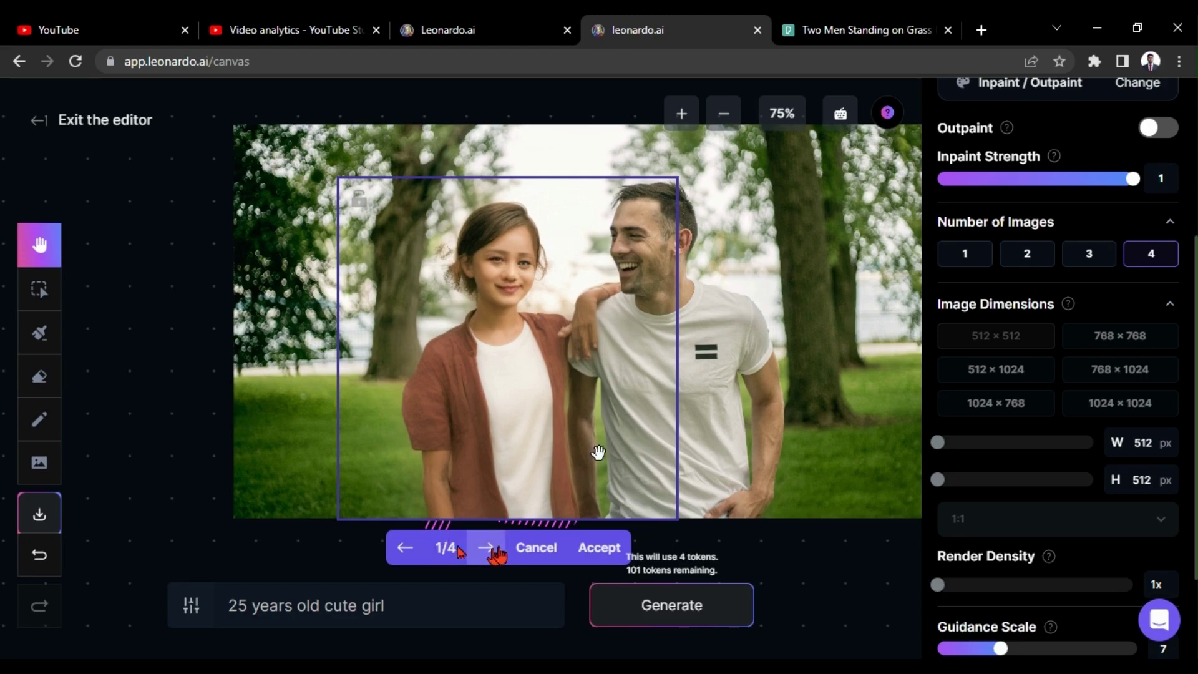
click(487, 551)
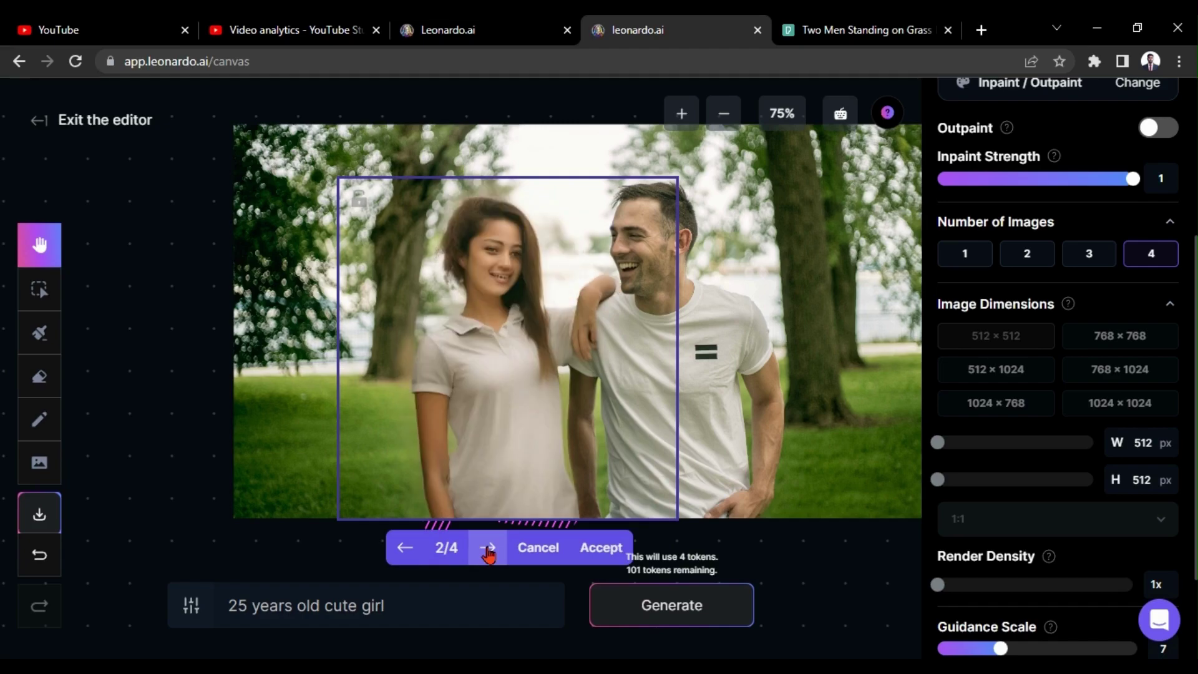
click(487, 551)
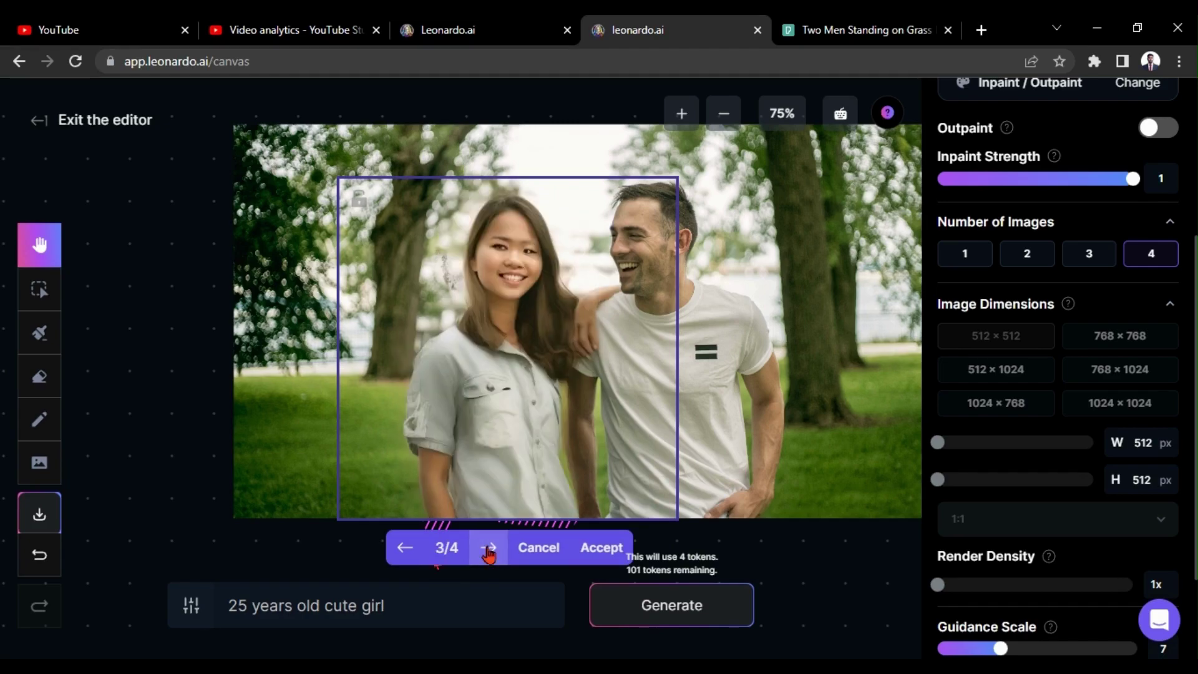
click(487, 551)
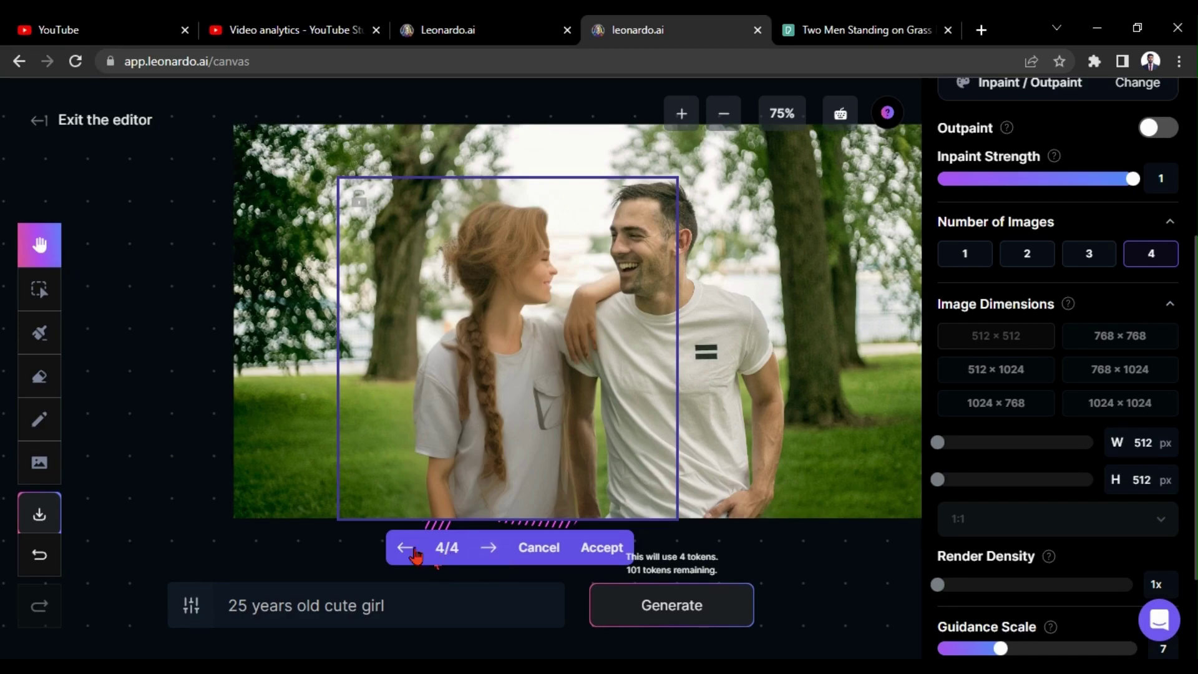
click(405, 551)
click(406, 552)
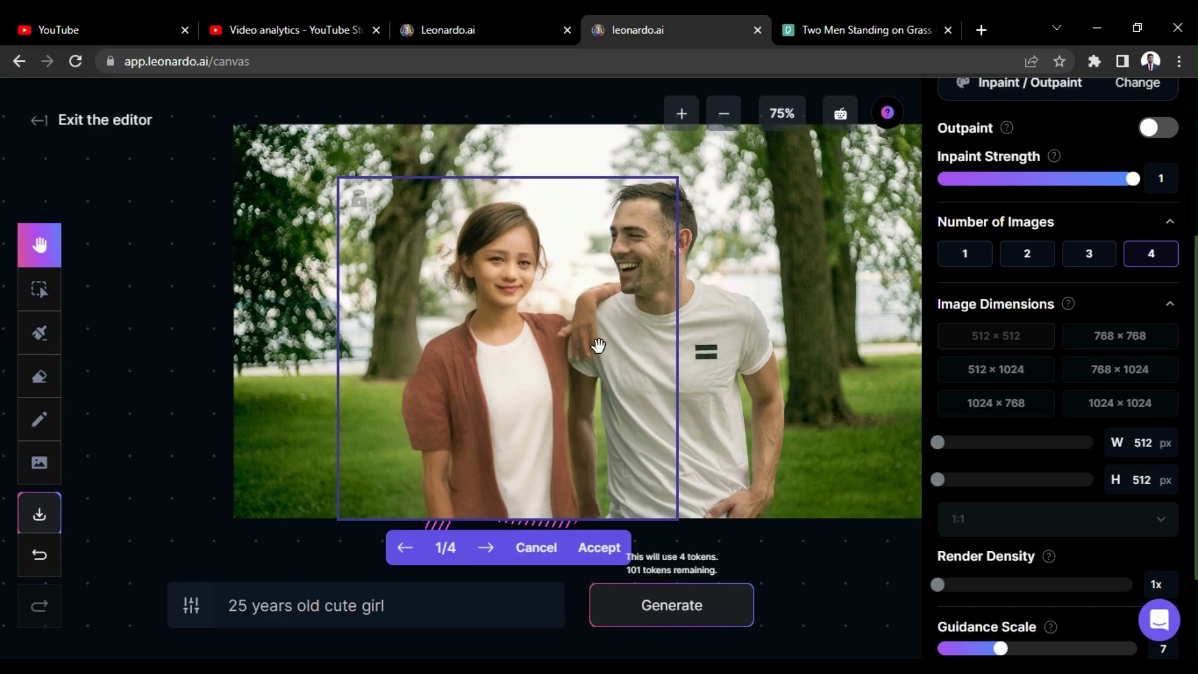
scroll(602, 313, up, 1)
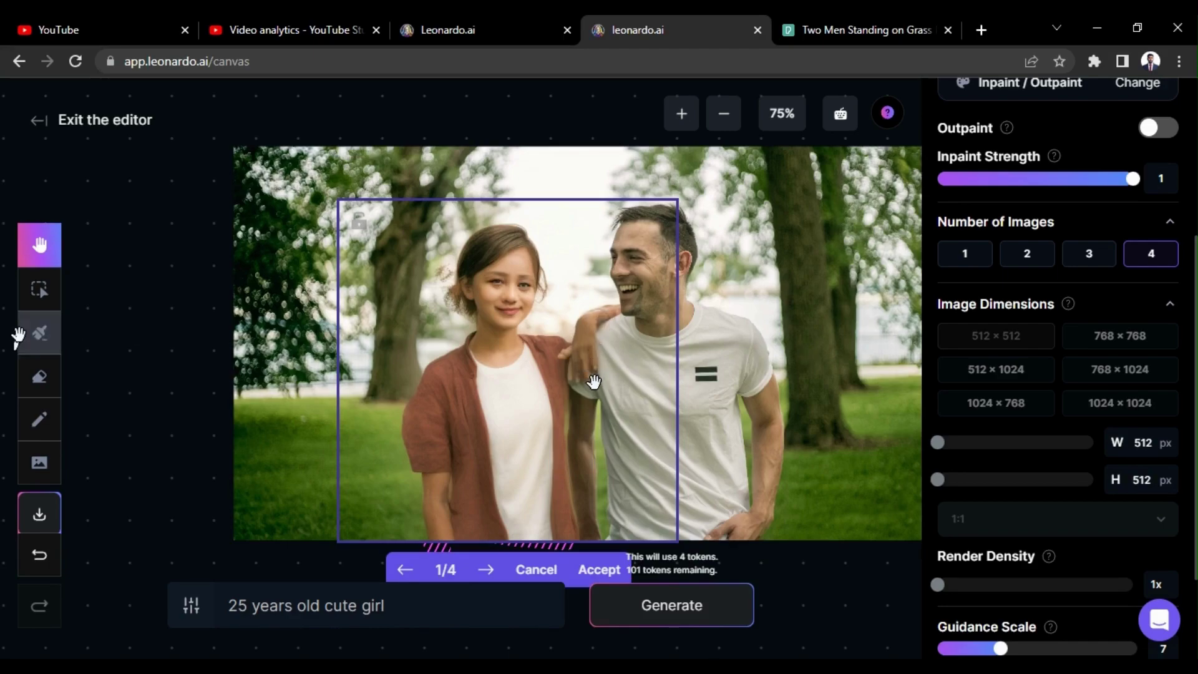
click(39, 332)
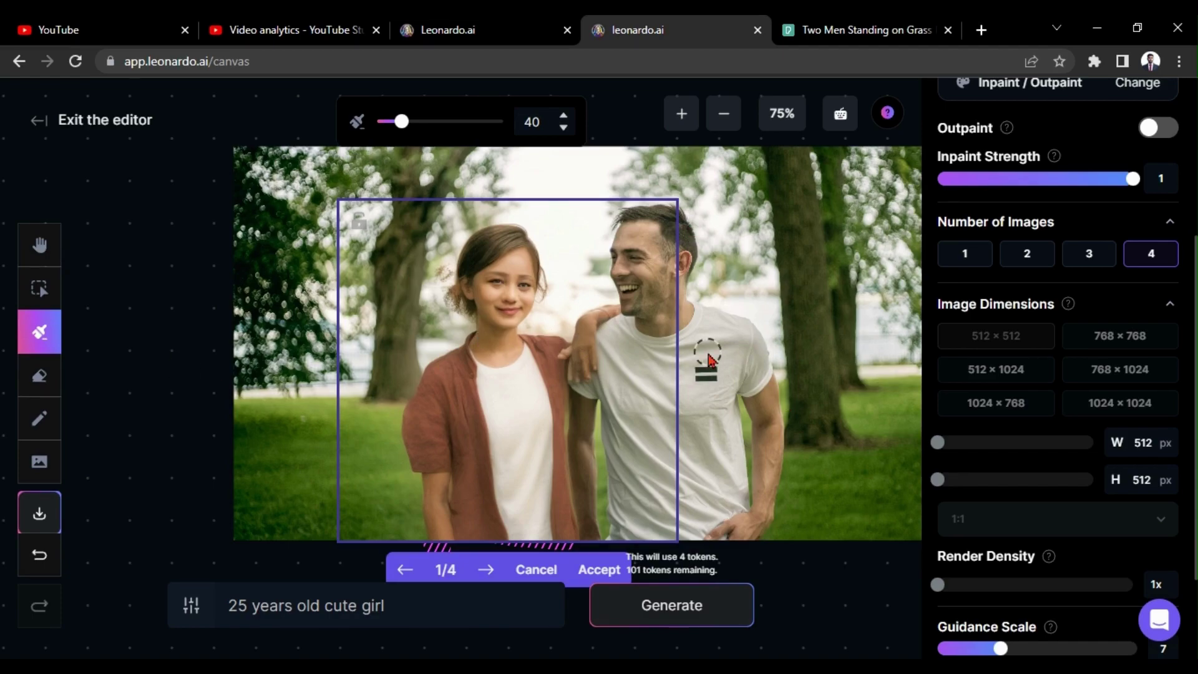
drag(711, 347, 723, 338)
Accept the short-haired girl result and mask the man's hand with a size-20 brush
click(596, 572)
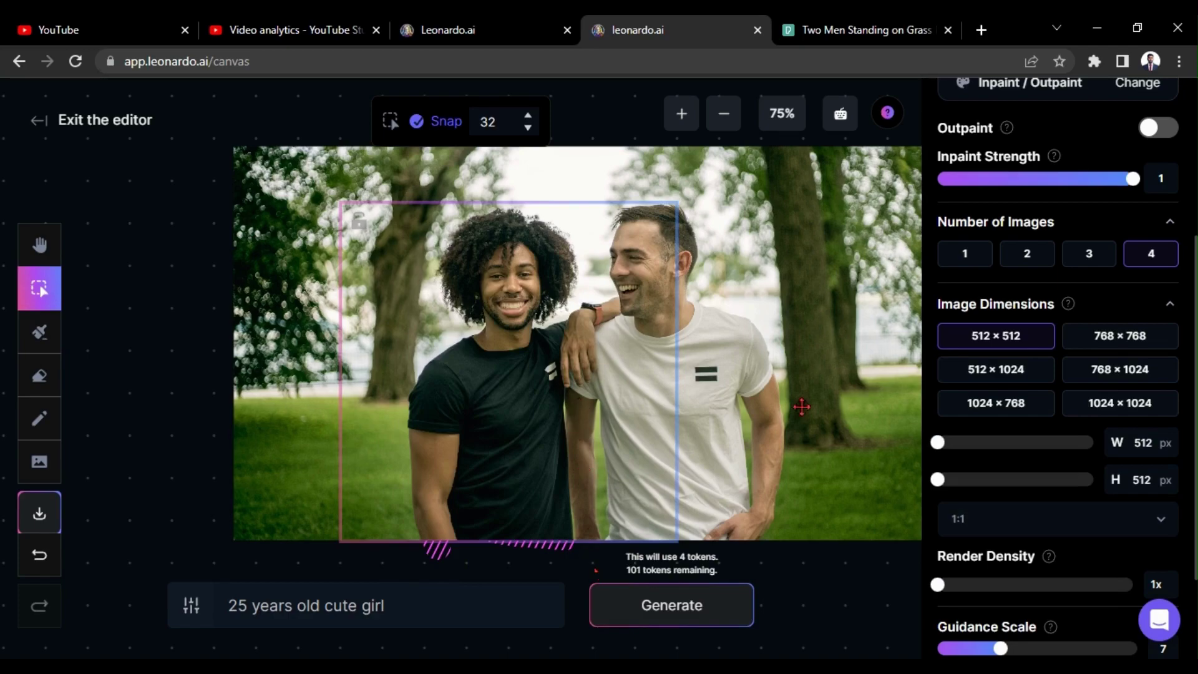
click(40, 331)
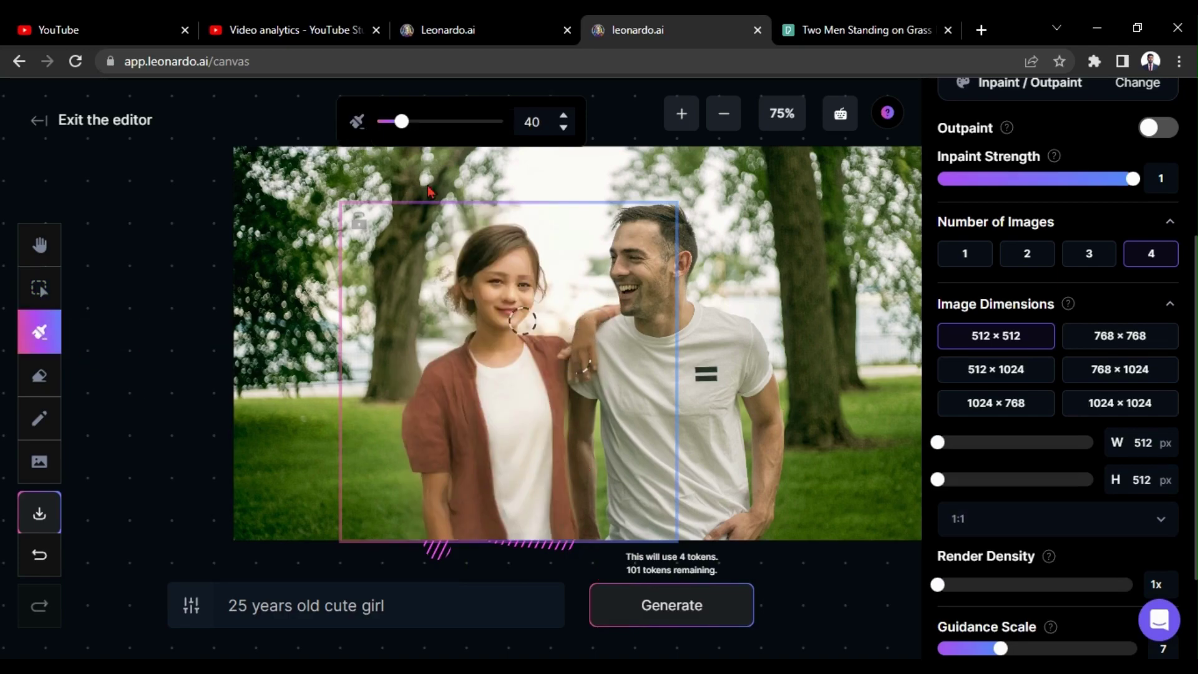
drag(391, 125, 386, 123)
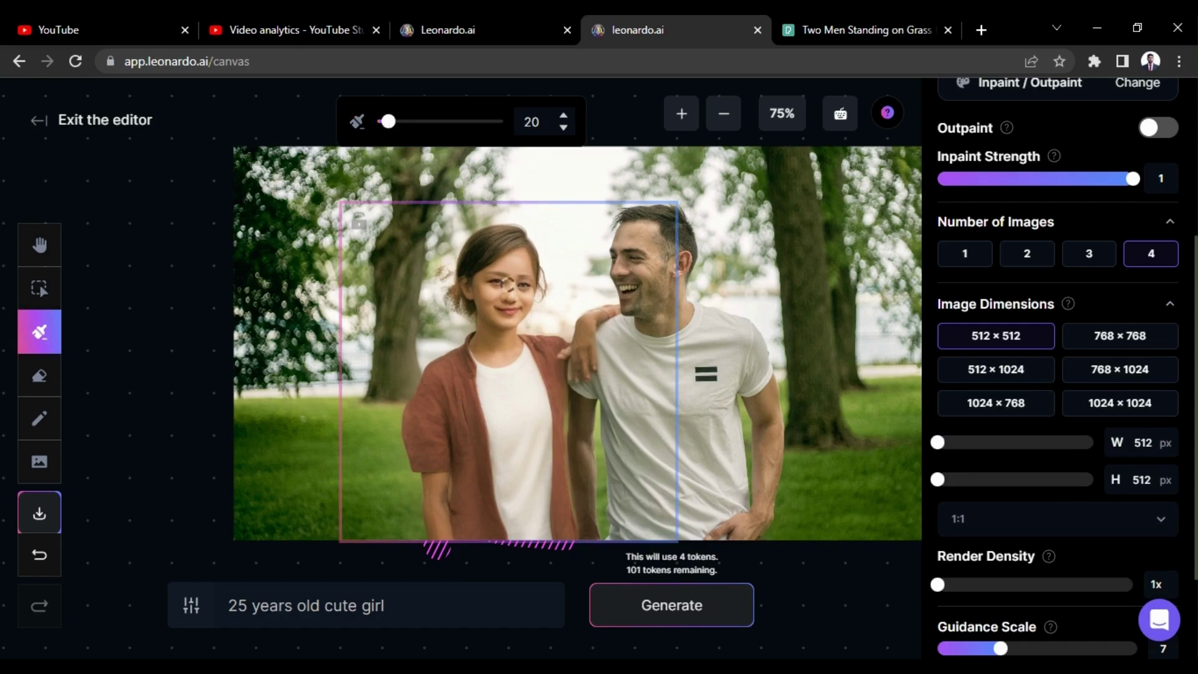
mouse_move(573, 346)
mouse_down()
mouse_move(588, 377)
mouse_move(605, 321)
mouse_move(582, 324)
mouse_move(599, 368)
mouse_up()
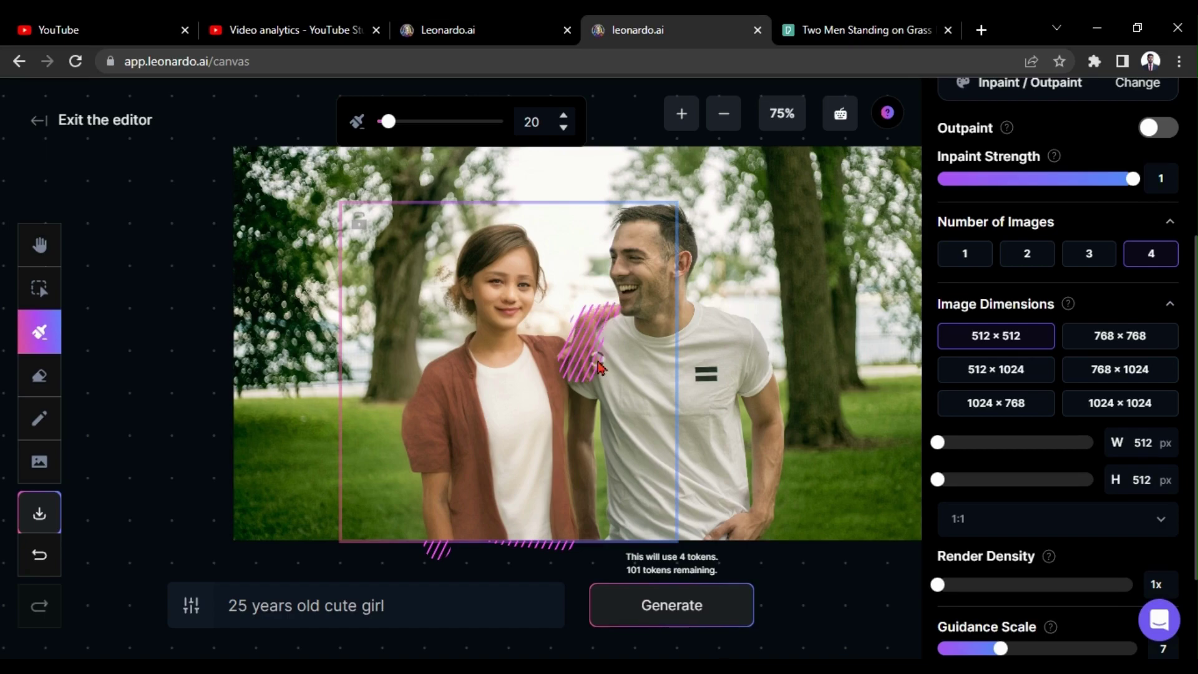
Replace the prompt with 'remove hand' and set Number of Images to 1
drag(408, 606, 238, 605)
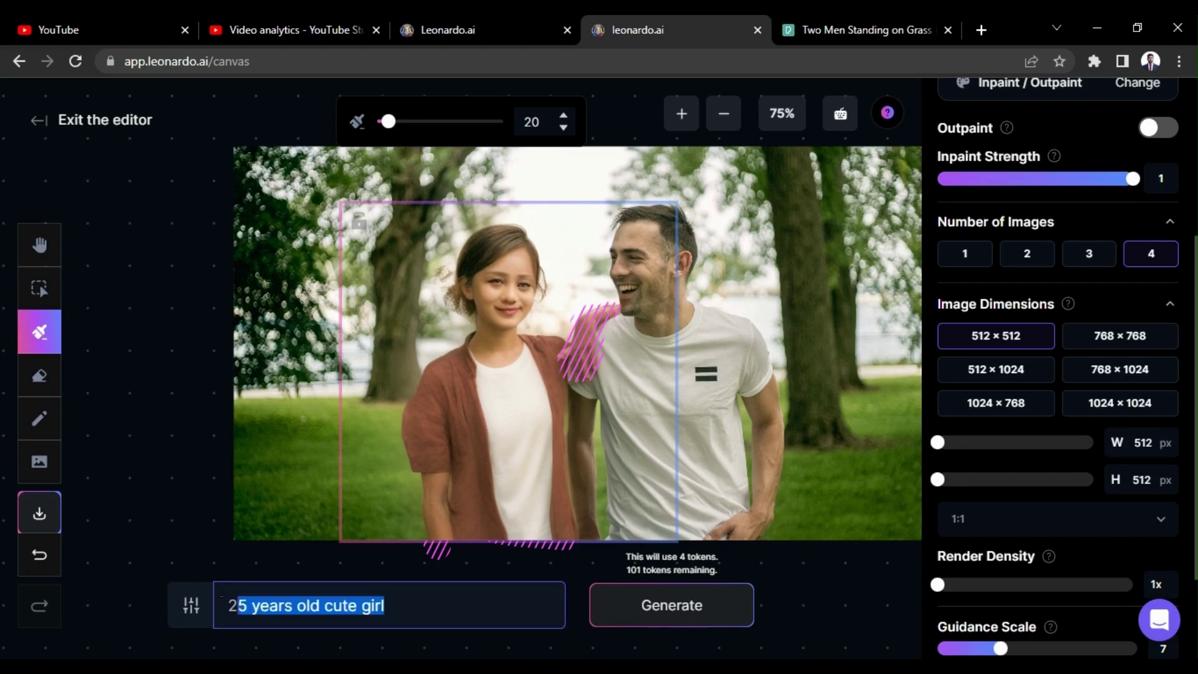
text(remove hand)
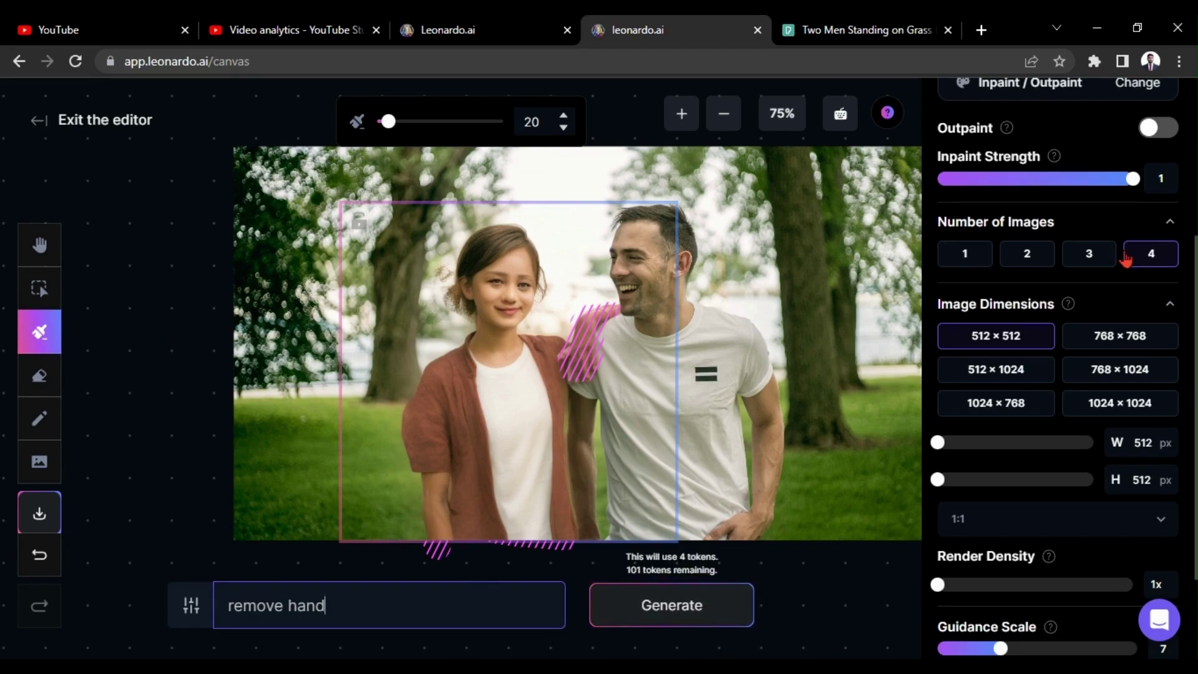
click(965, 254)
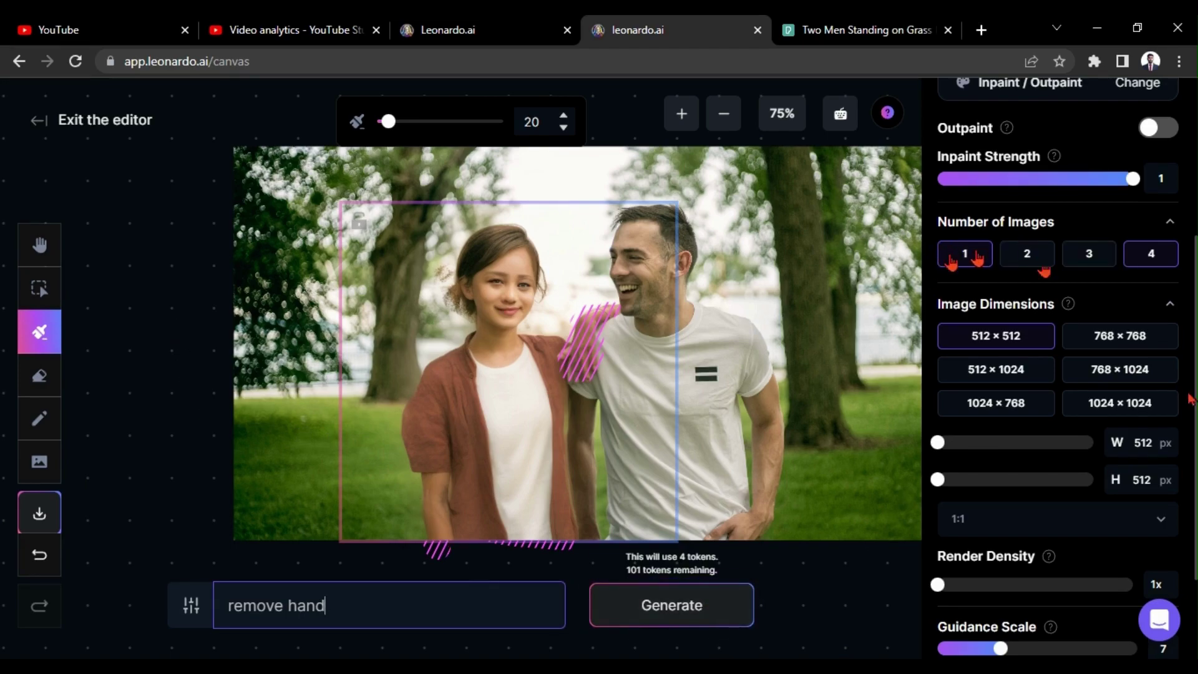
Generate one inpainted result removing the man's hand from the girl's shoulder
click(696, 612)
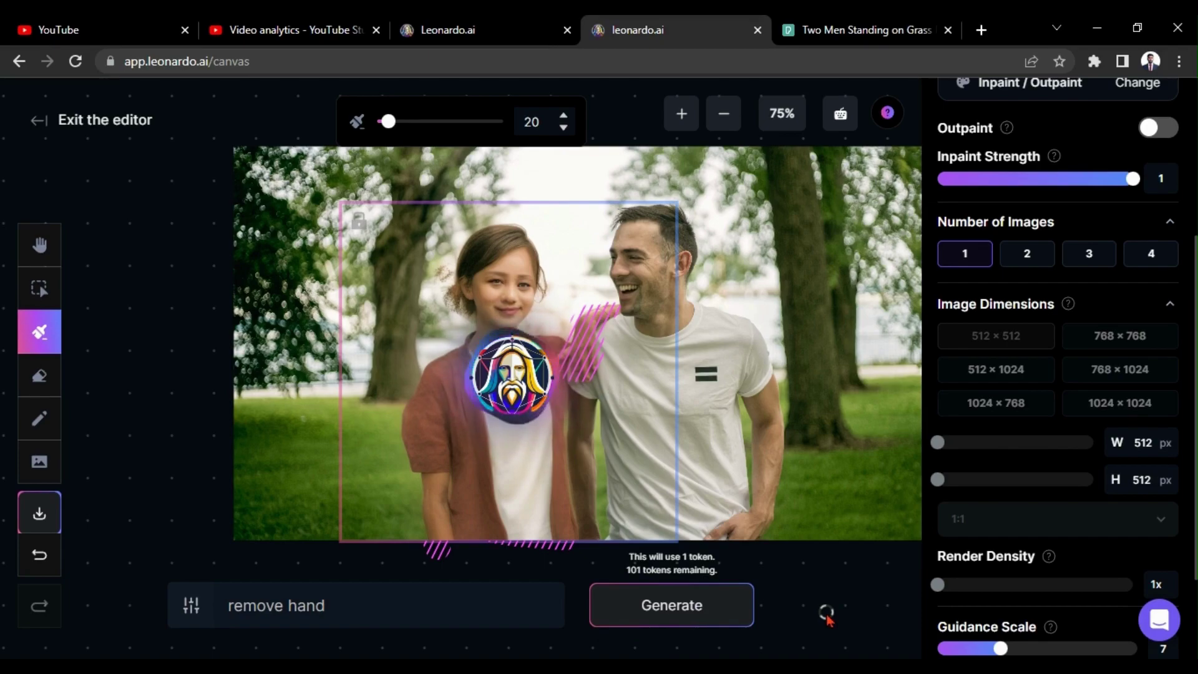
key(h)
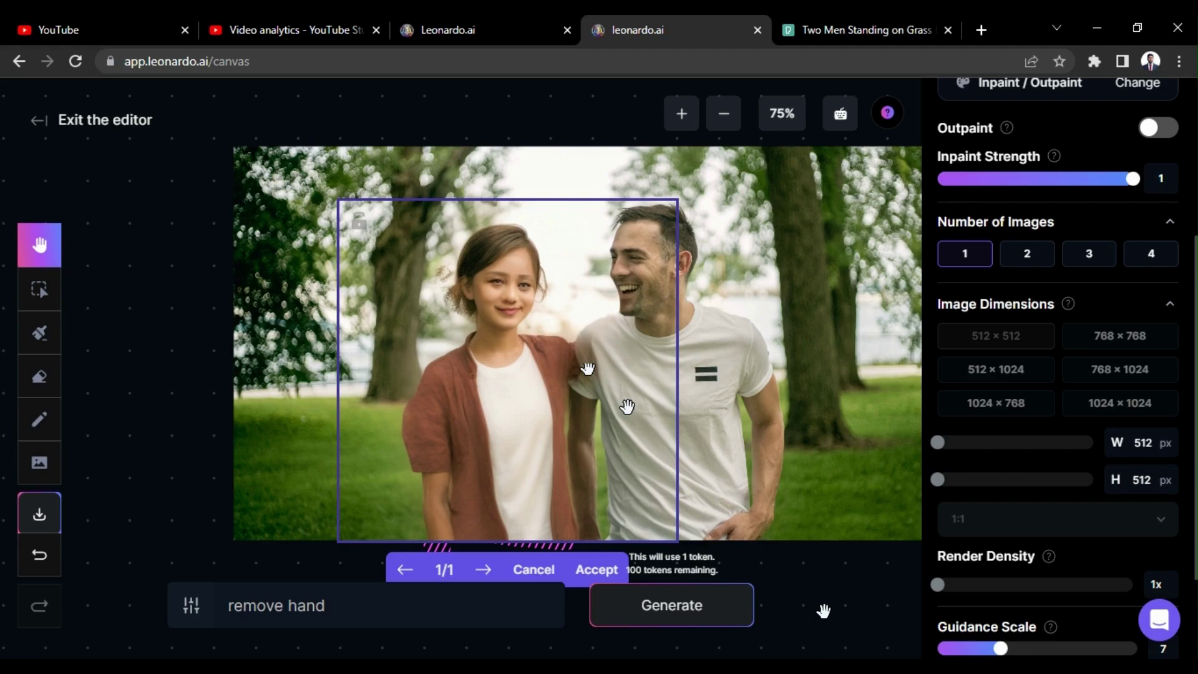
Accept the hand-free result and download the photo as artwork (2).png
click(608, 571)
click(39, 289)
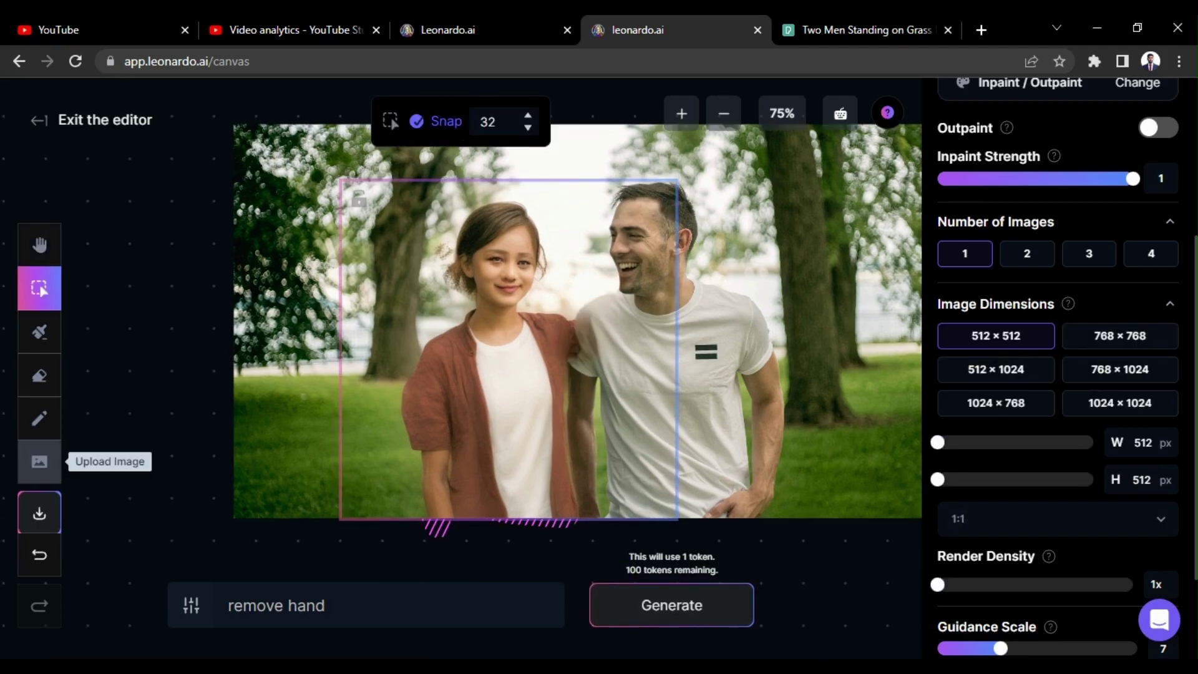